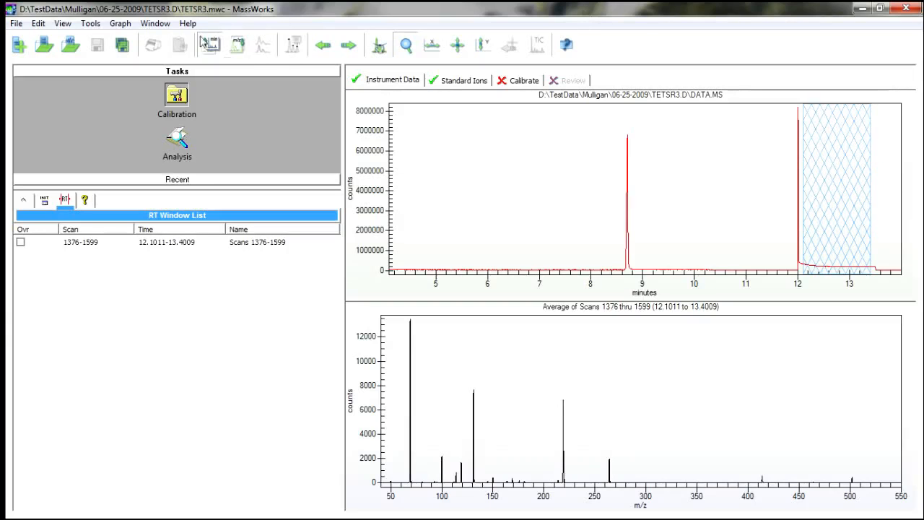
Check the MassWorks version and licence information, and close it.
click(187, 23)
click(242, 107)
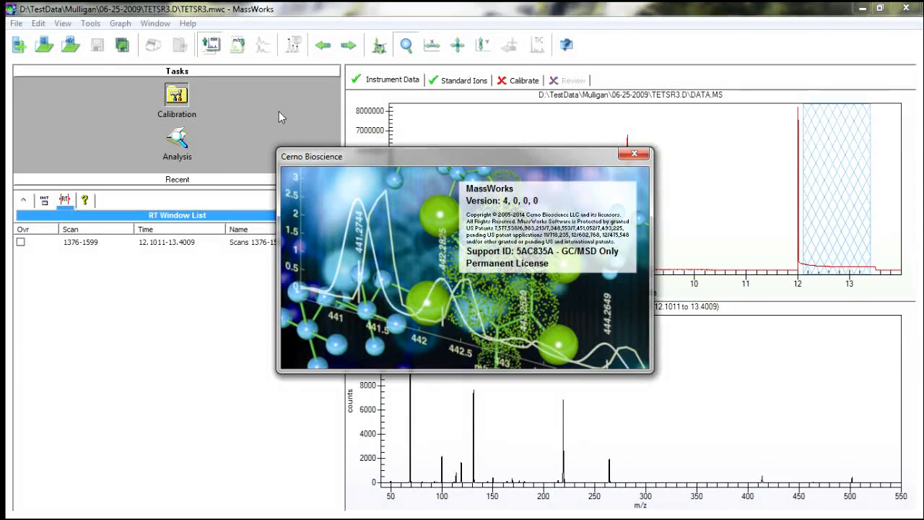
click(641, 158)
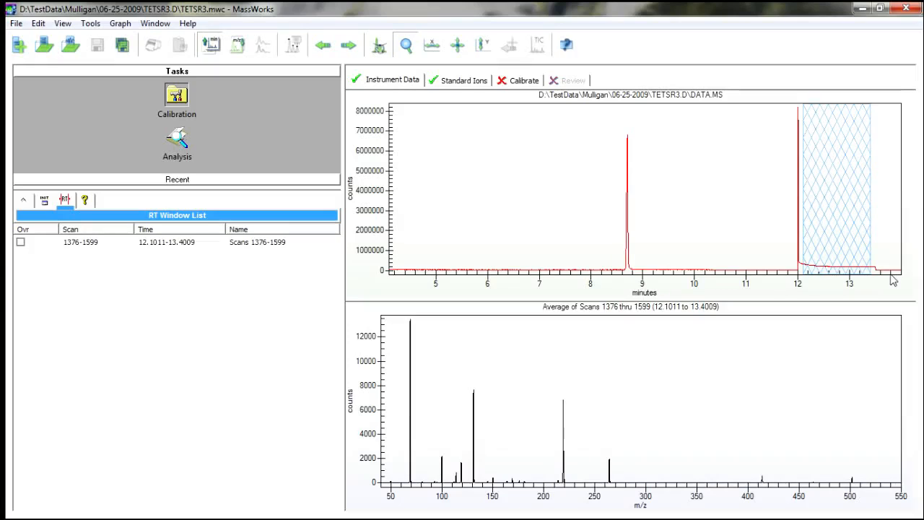
Select the 12.1–13.4 minute RT window and examine the peak of each standard ion from CF3 through C8F16N.
click(831, 183)
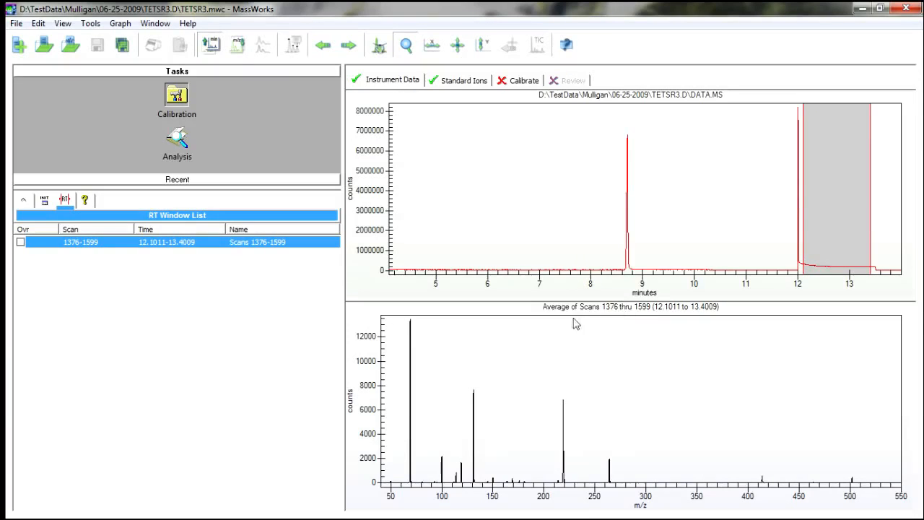
click(453, 84)
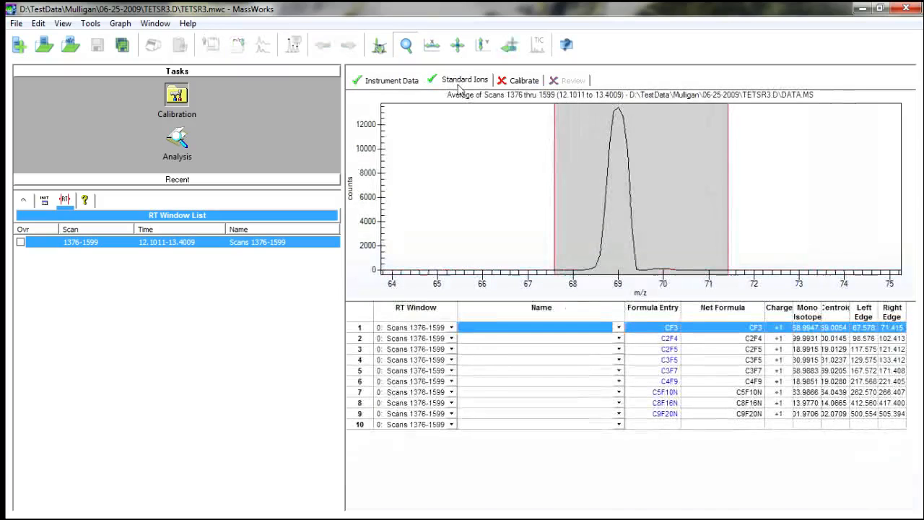
click(368, 339)
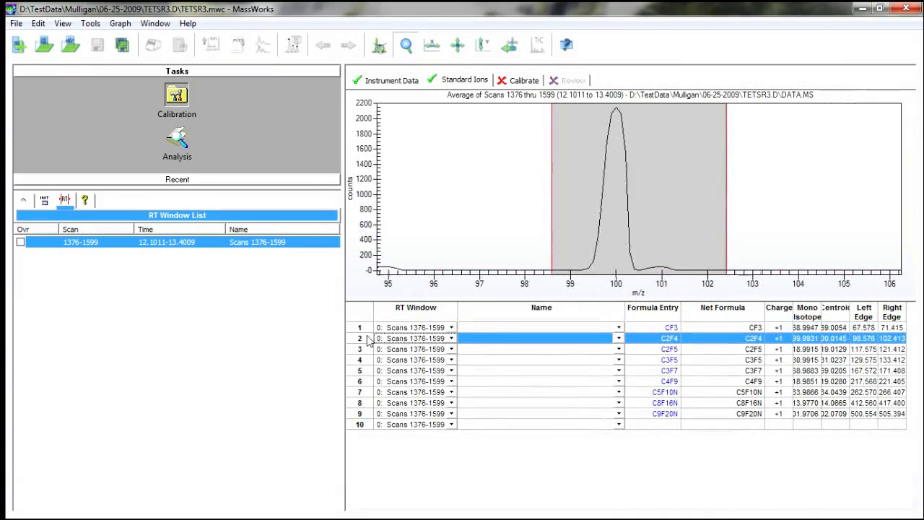
key(Down)
key(Down)
key(Down)
key(Down)
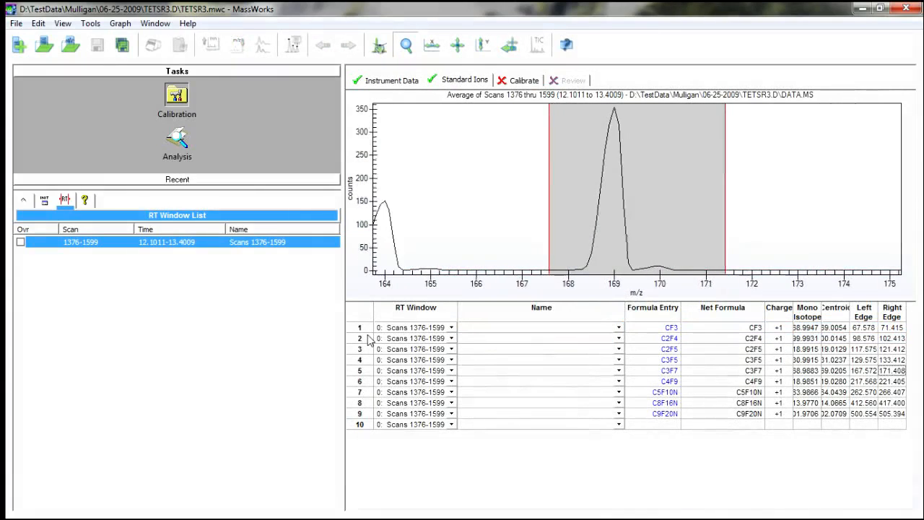
key(Down)
key(Down)
key(Down)
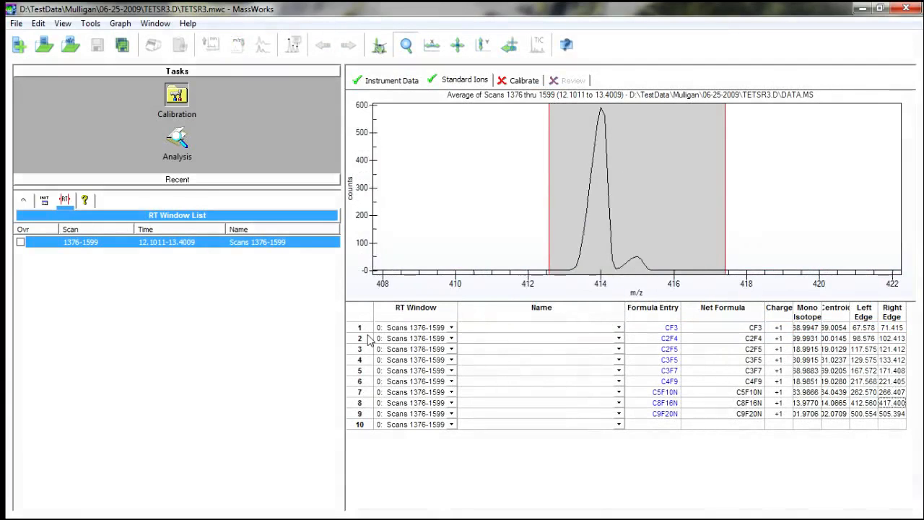
Calibrate with the Defaults parameter set and review the calibrated peaks of C5F10N, C8F16N and C9F20N.
click(524, 81)
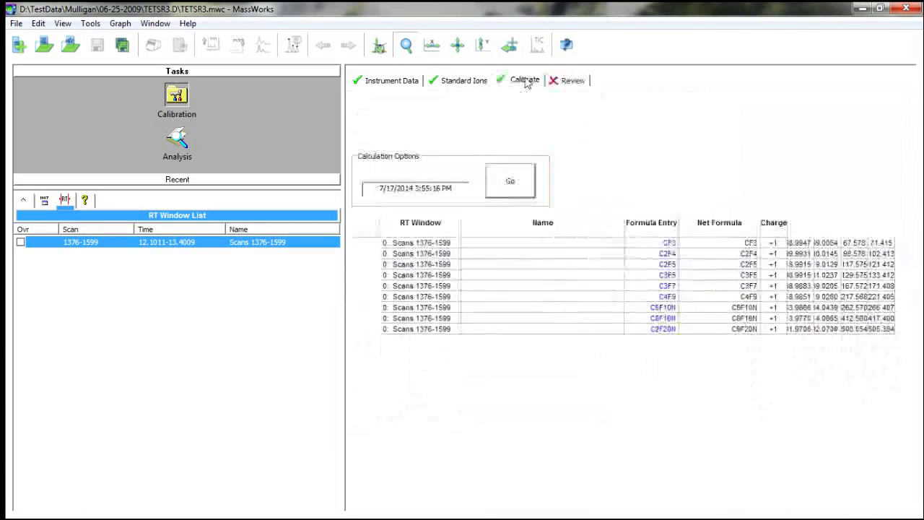
click(566, 79)
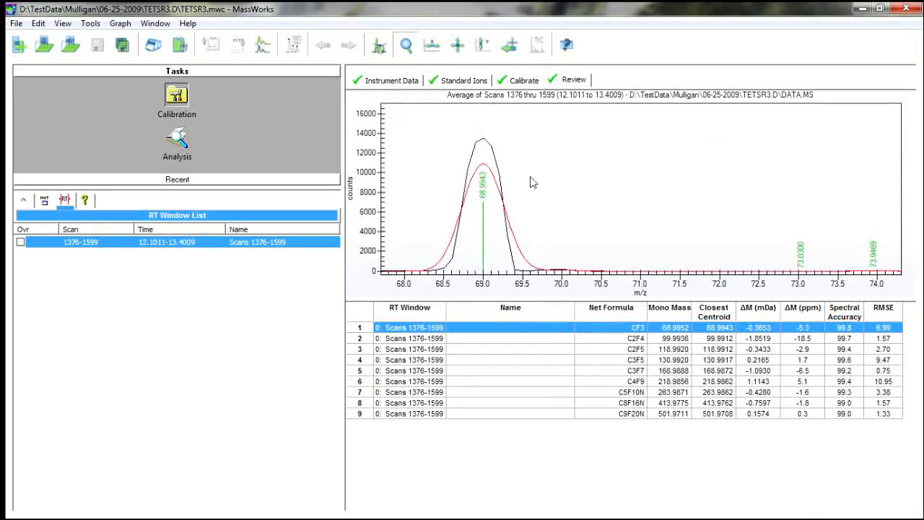
click(393, 392)
click(397, 403)
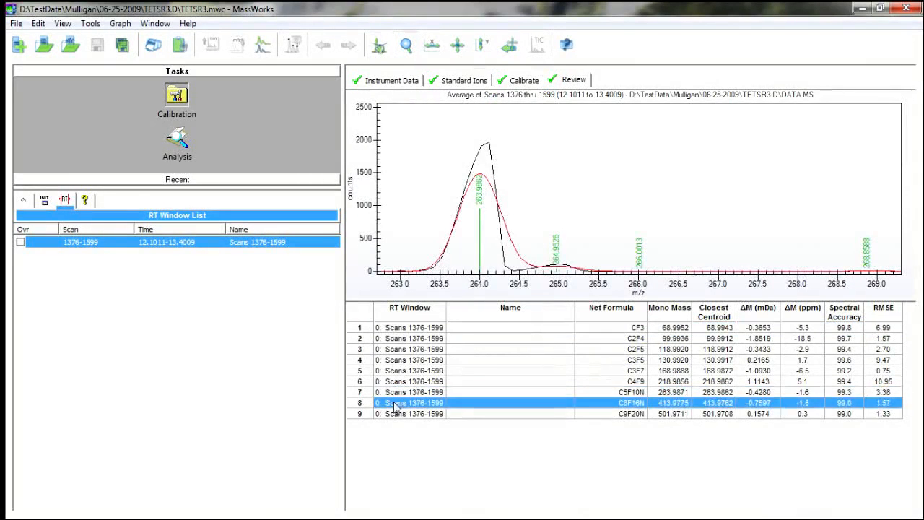
click(398, 413)
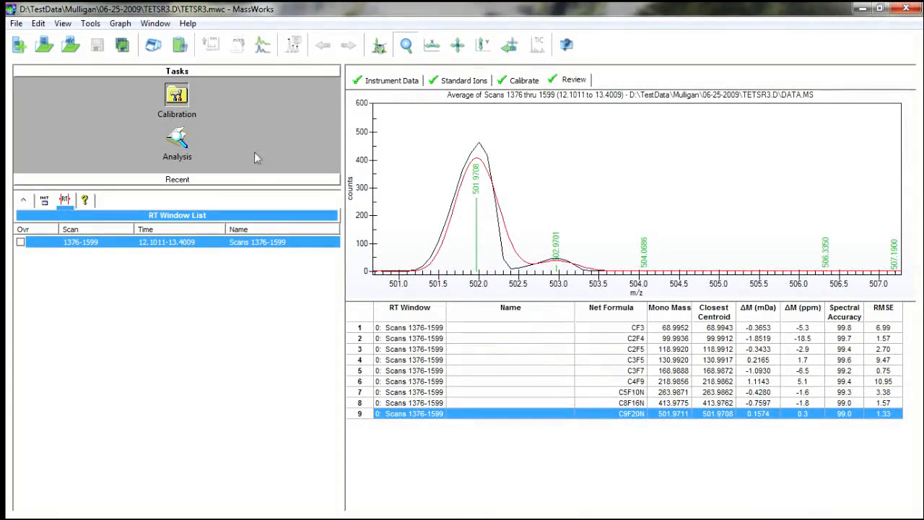
click(15, 23)
click(64, 85)
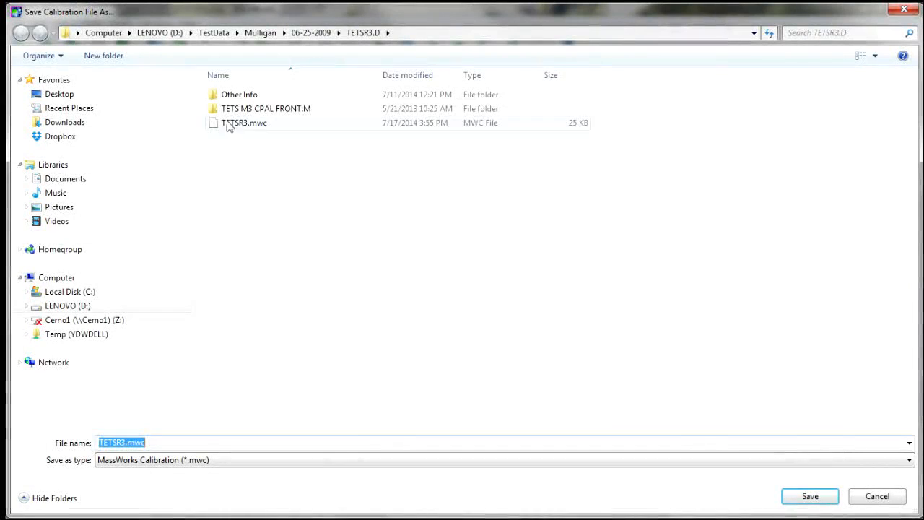
click(230, 124)
click(875, 497)
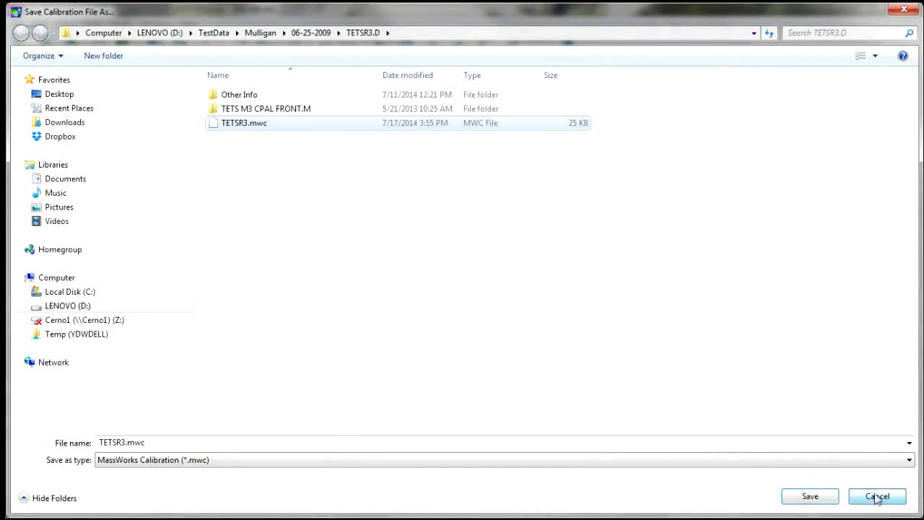
Switch to the Analysis task and apply the calibration file TETSR3.mwc to the data.
click(179, 148)
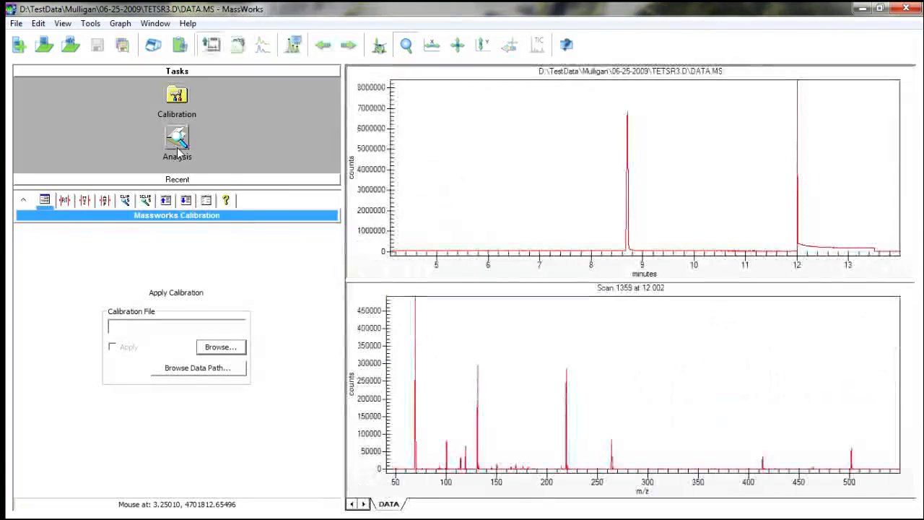
click(226, 348)
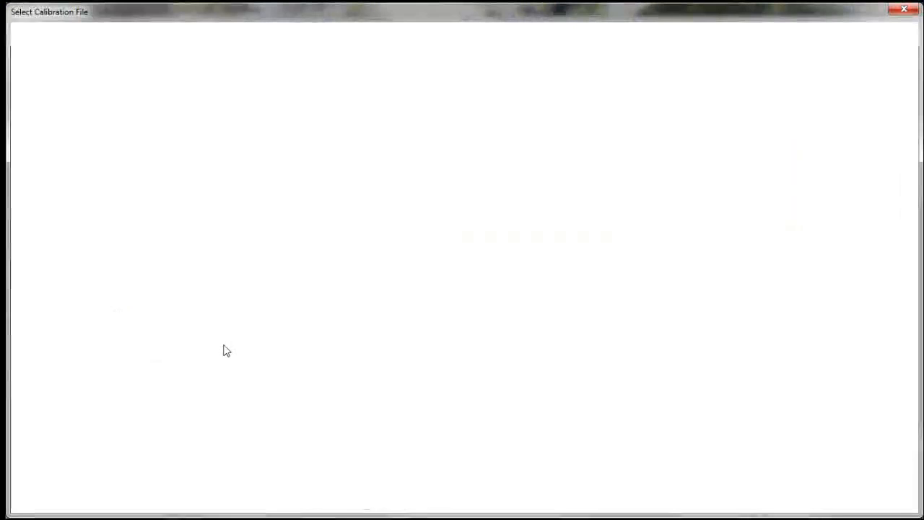
click(214, 123)
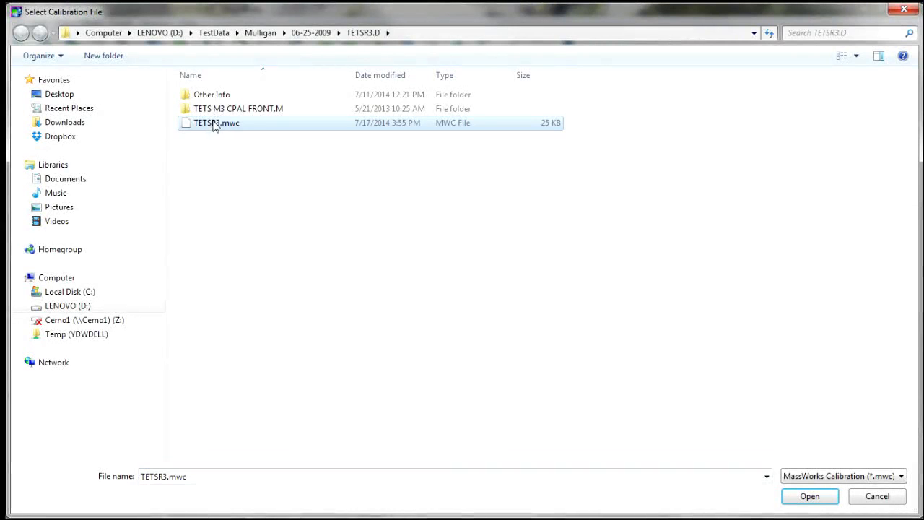
click(809, 496)
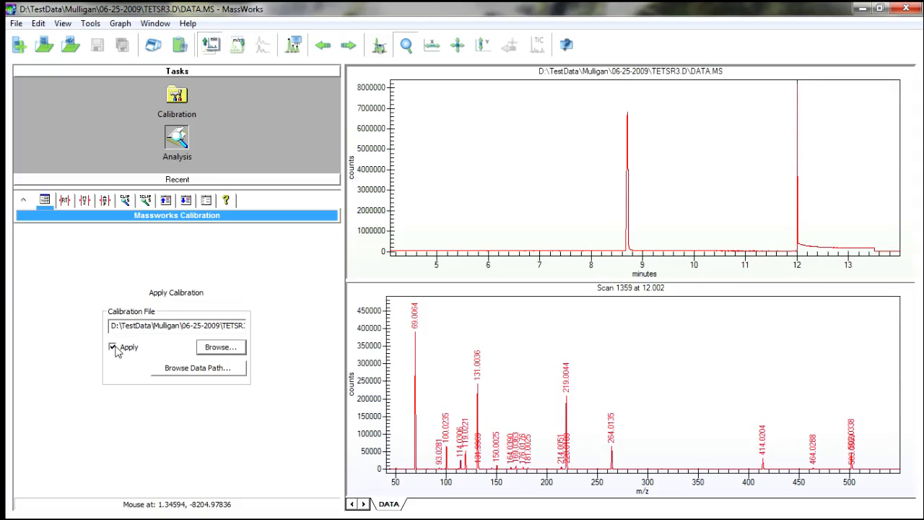
Turn off the applied calibration and close the DATA window.
click(115, 349)
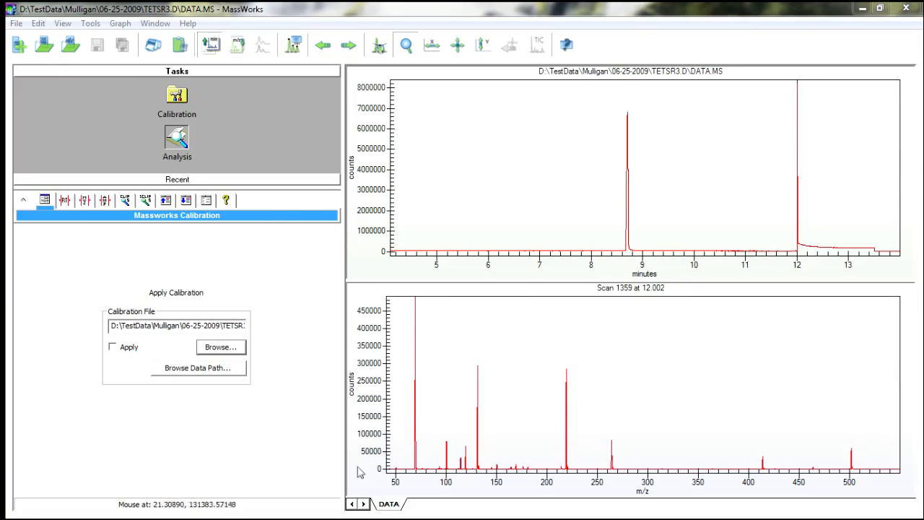
right_click(386, 504)
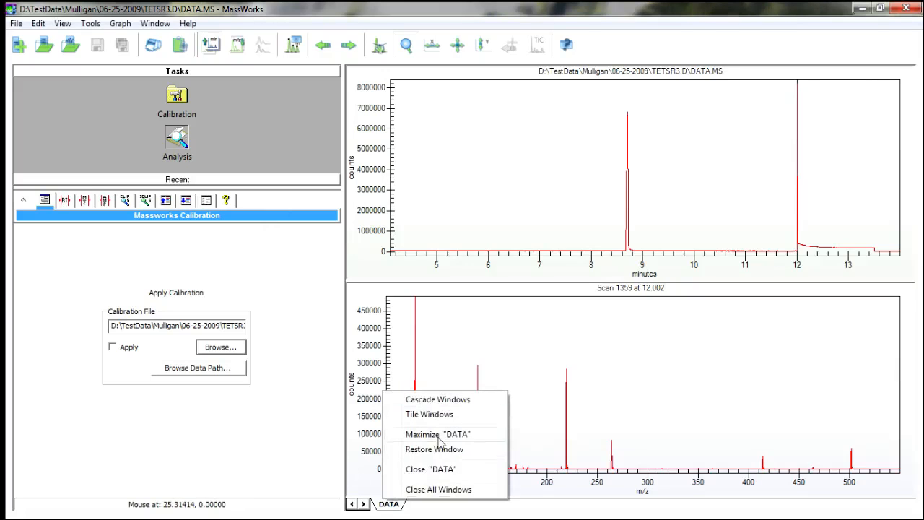
click(433, 470)
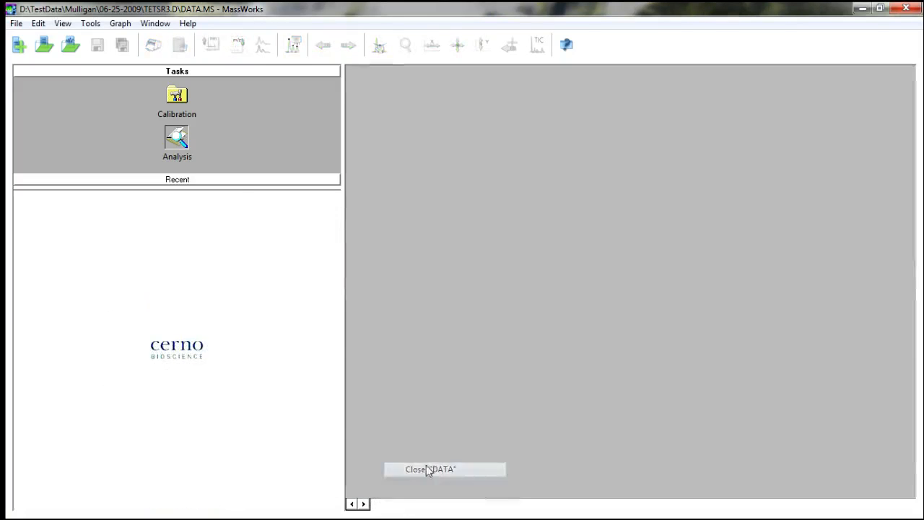
Open the MS data file DATA.MS from the TETSR3.D folder.
click(13, 24)
click(54, 103)
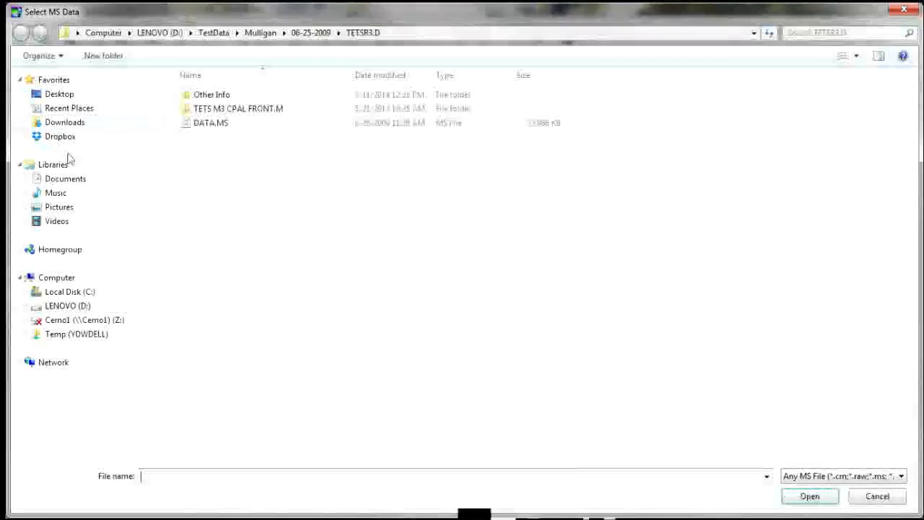
click(210, 124)
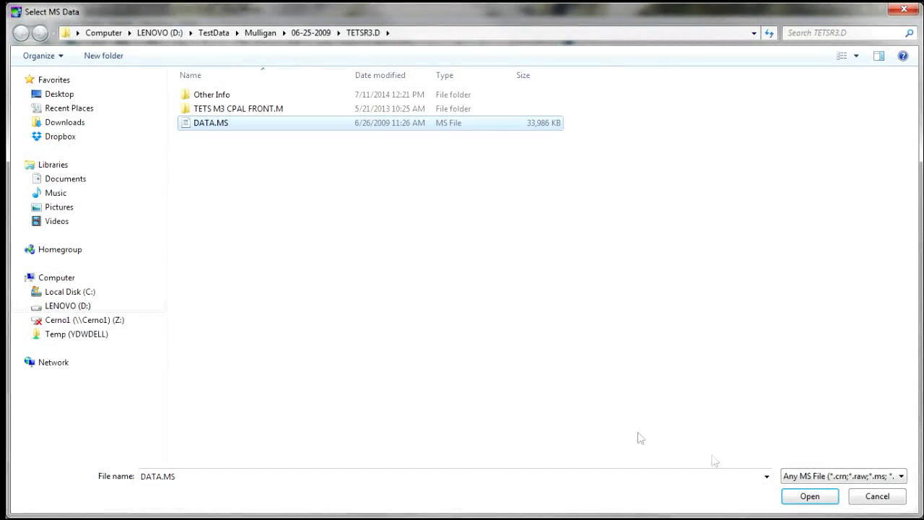
click(810, 497)
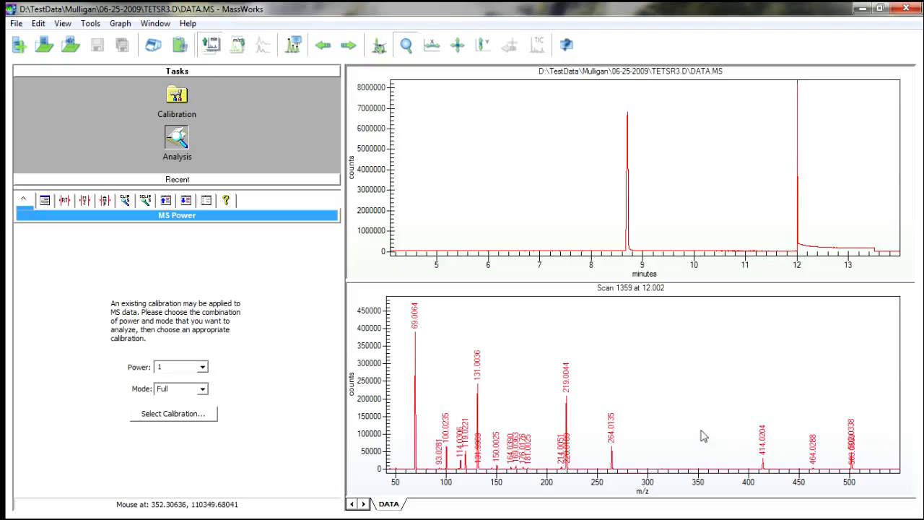
Inspect the calibrated spectrum's peak near m/z 502 with its height fitted to the plot, and return to full scale.
drag(840, 390, 865, 485)
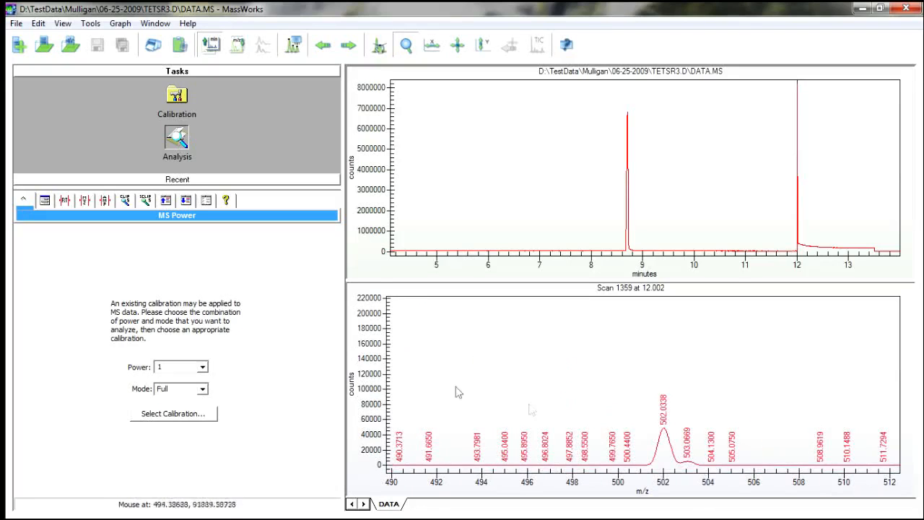
double_click(370, 375)
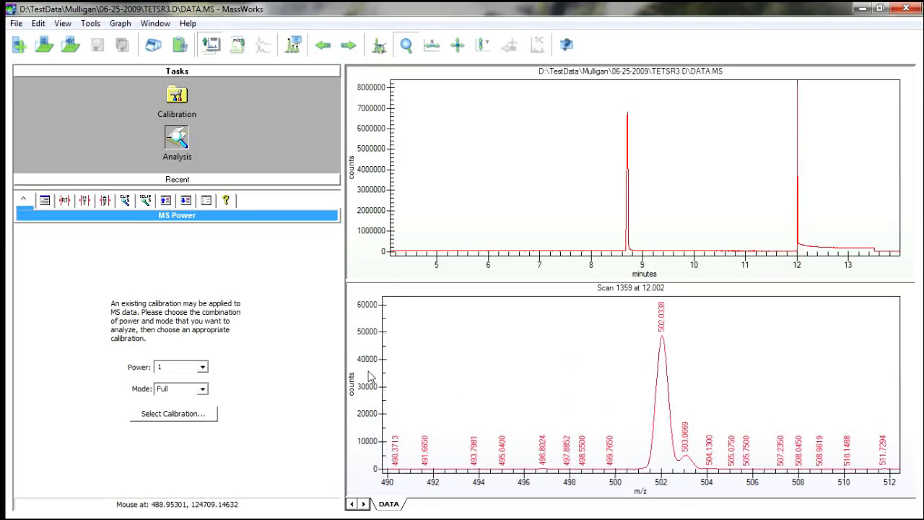
right_click(466, 351)
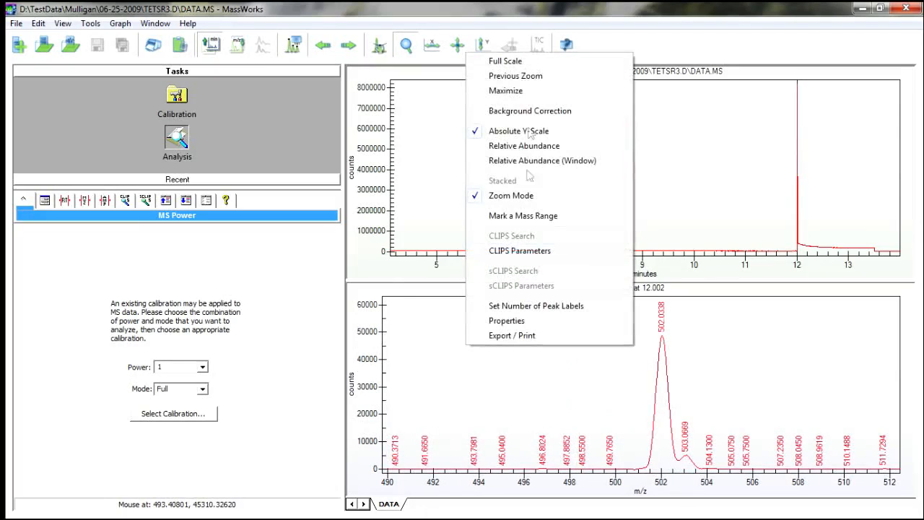
click(521, 60)
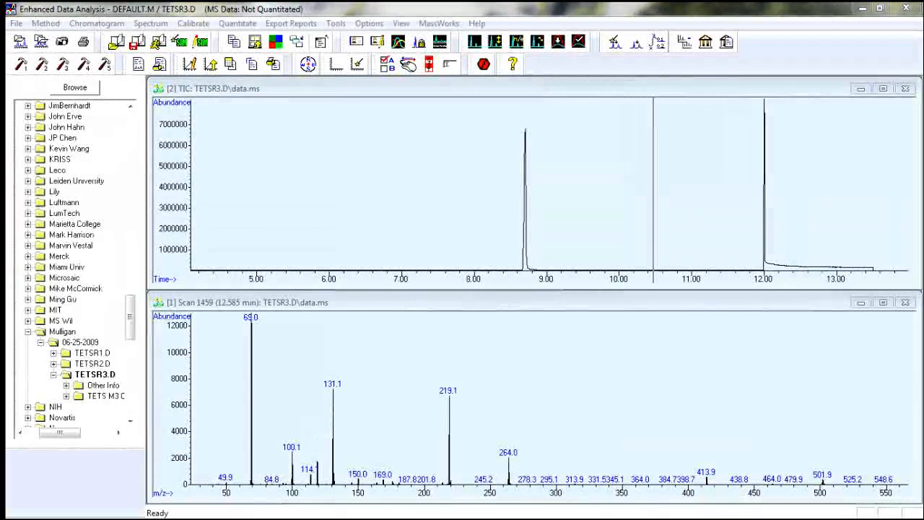
Switch to Enhanced Data Analysis, run MassWorks on the current TETSR3.D data file, and maximize its window.
click(483, 8)
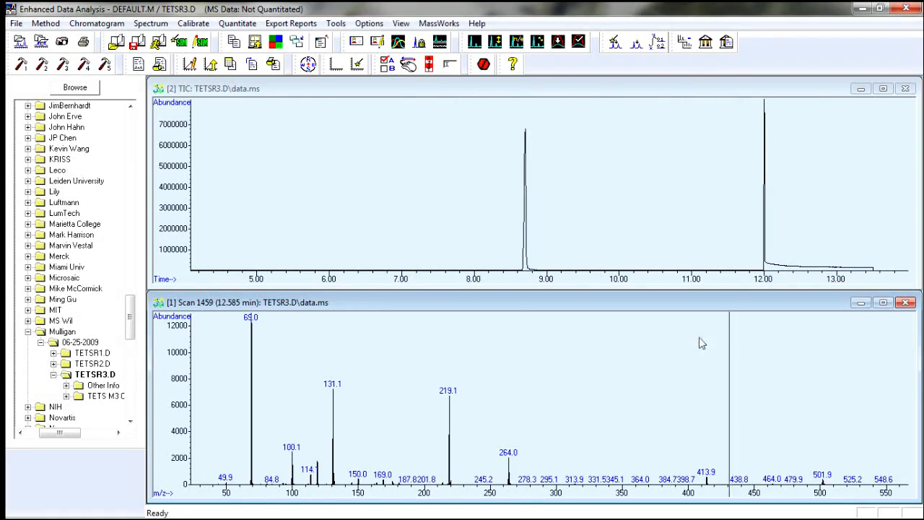
click(447, 24)
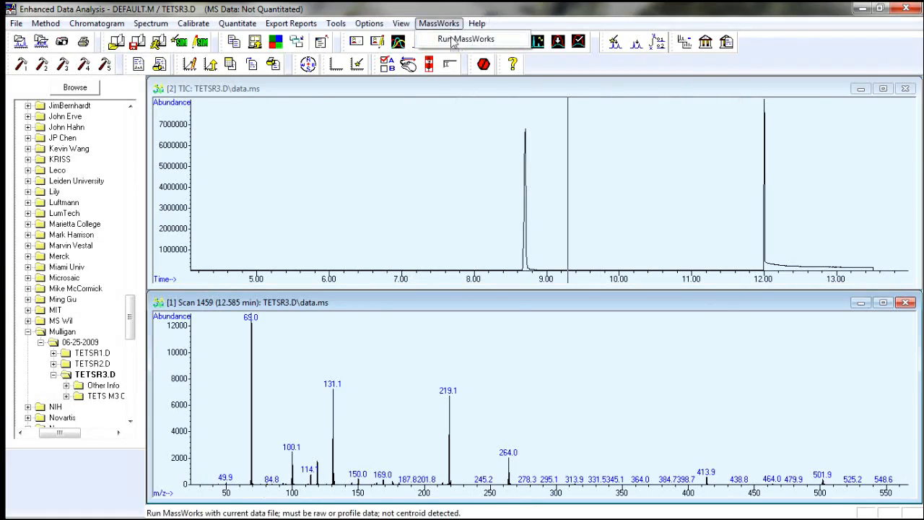
click(454, 41)
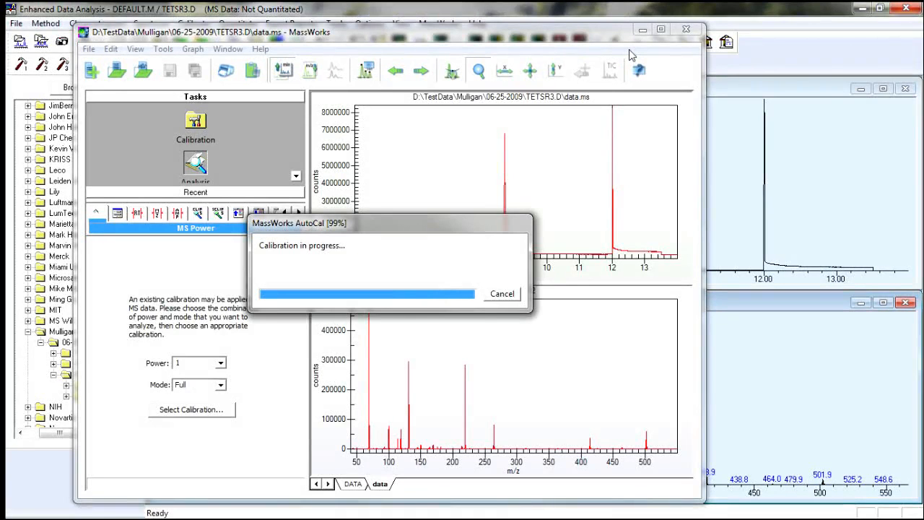
click(661, 29)
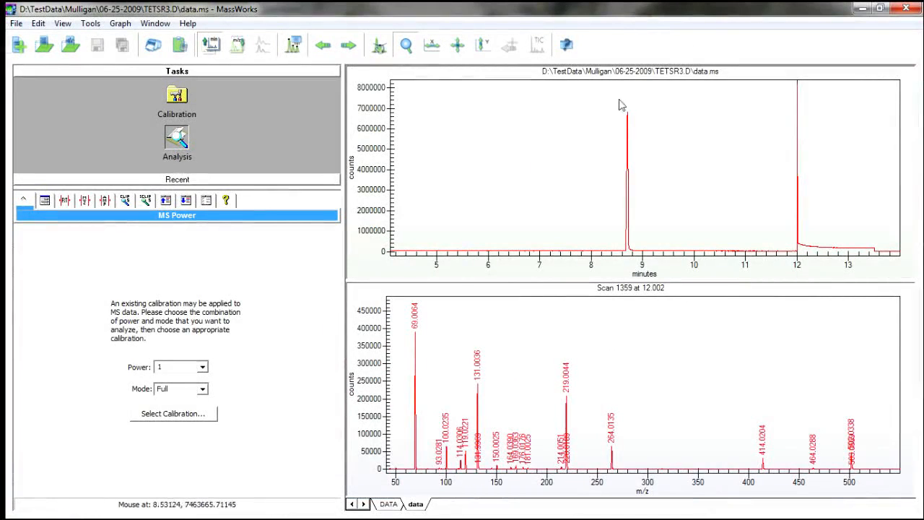
Mark an RT window around the 8.70 minute chromatogram peak, from about 8.668 to 8.732 minutes.
drag(617, 97, 645, 264)
drag(529, 108, 785, 284)
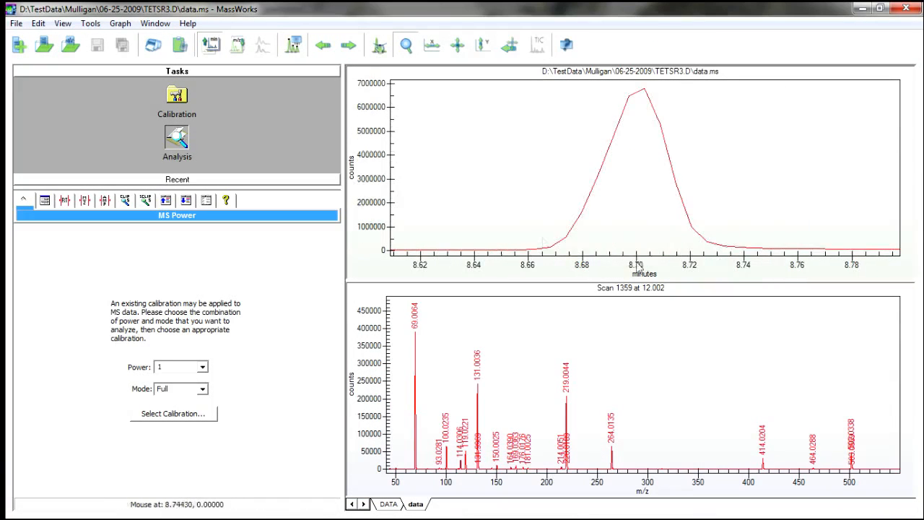
right_click(512, 157)
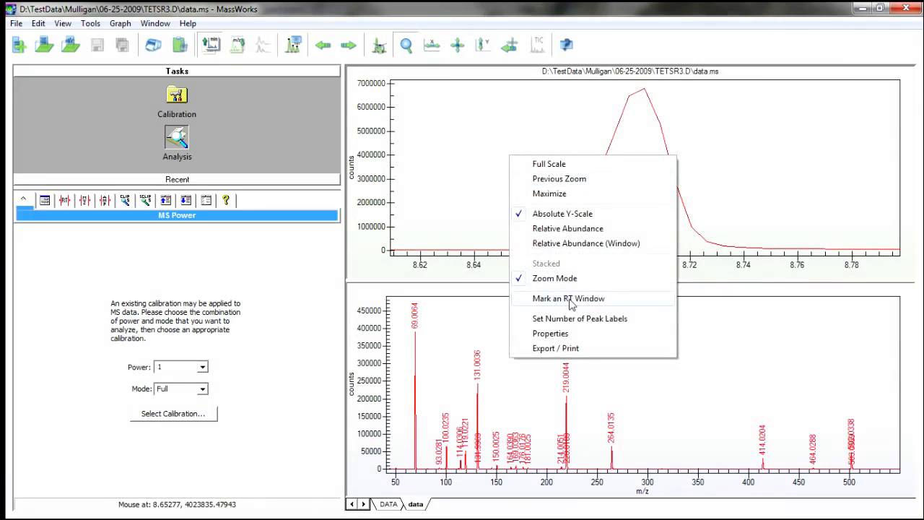
click(571, 301)
click(551, 257)
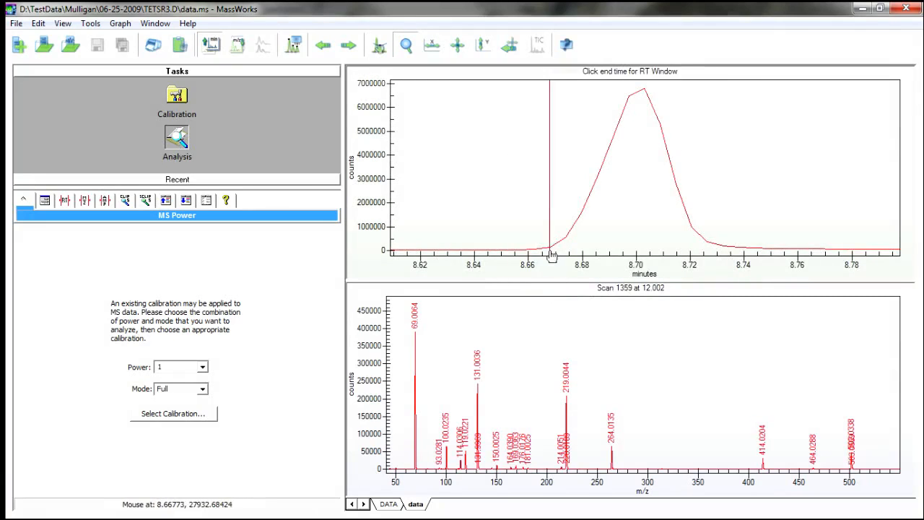
click(724, 252)
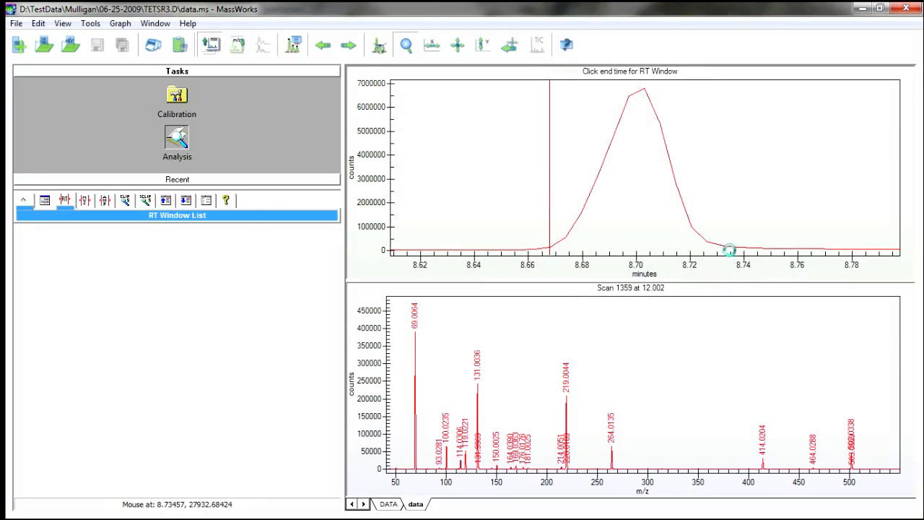
Select the RT window, extend its start to about 8.662 minutes, and enlarge the averaged spectrum's pane.
click(660, 231)
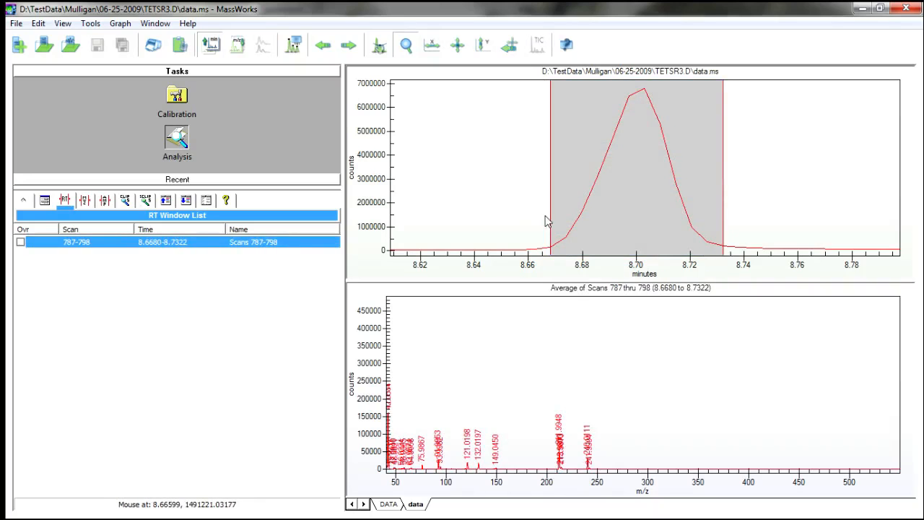
drag(550, 219, 542, 219)
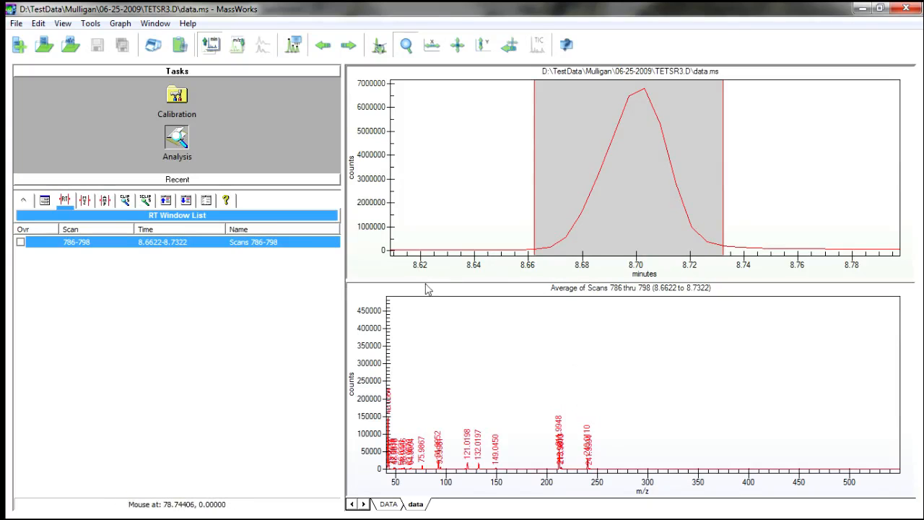
drag(424, 269, 416, 167)
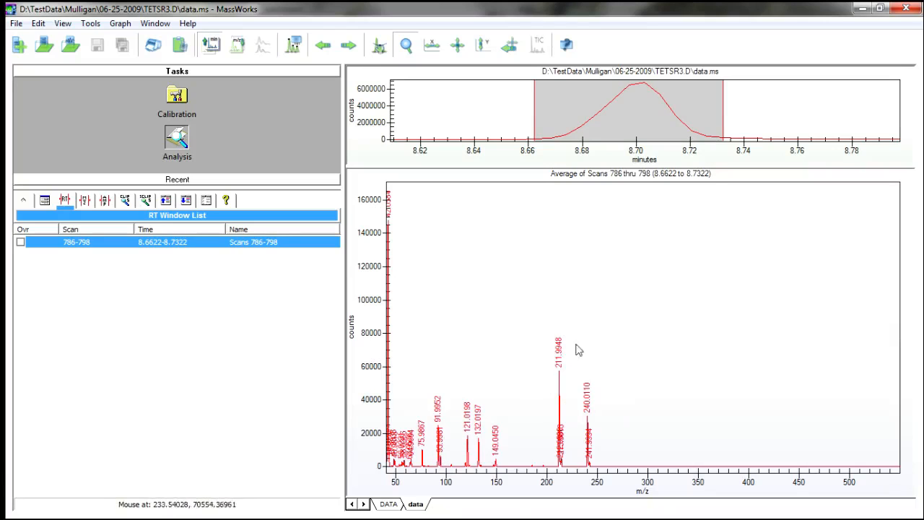
Open a CLIPS search for the peak at m/z 240.0110 with a mass tolerance of 15 mDa and odd electron state.
drag(571, 338, 604, 480)
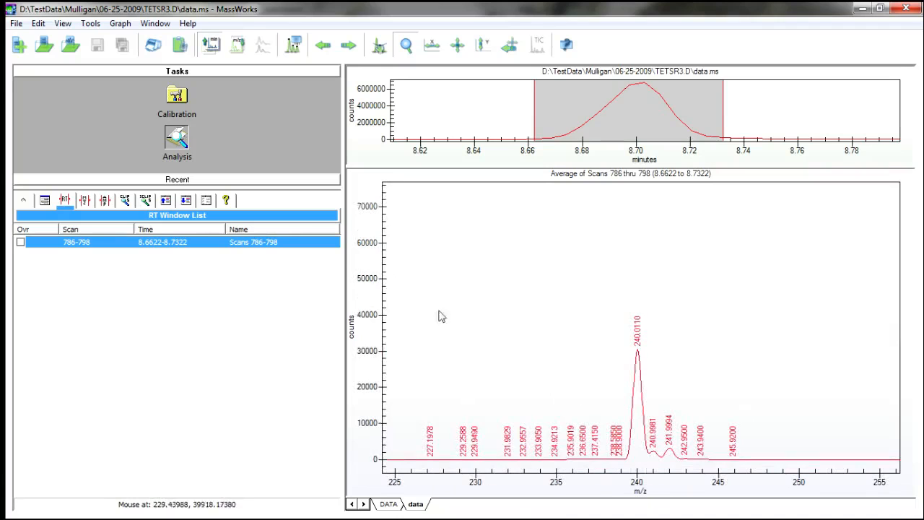
double_click(367, 308)
drag(591, 193, 720, 481)
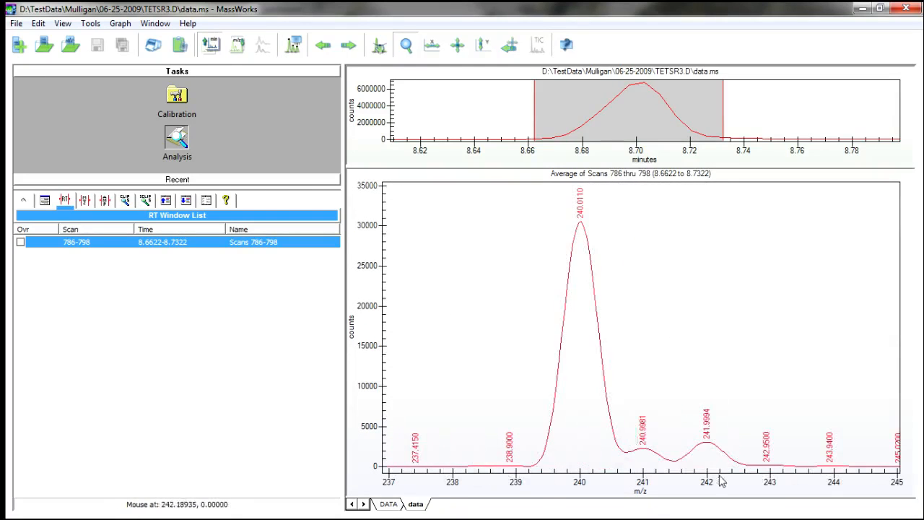
double_click(368, 297)
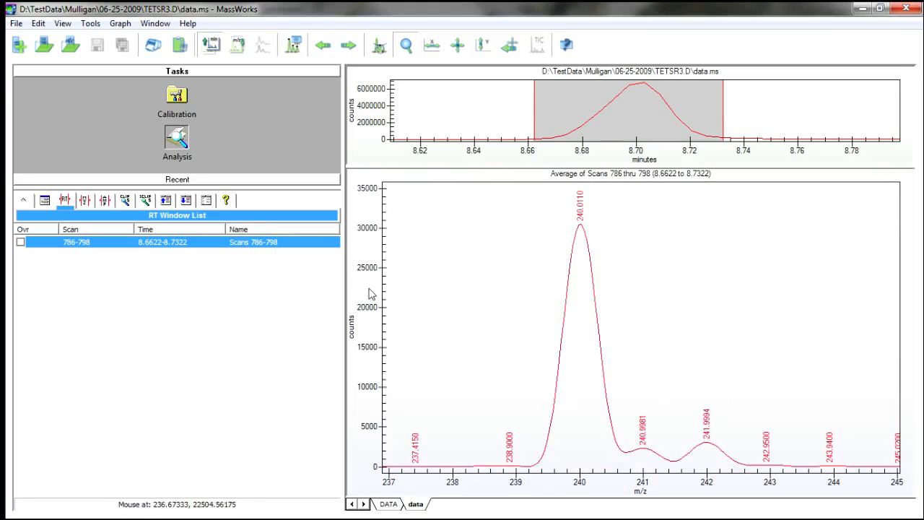
drag(411, 166, 412, 156)
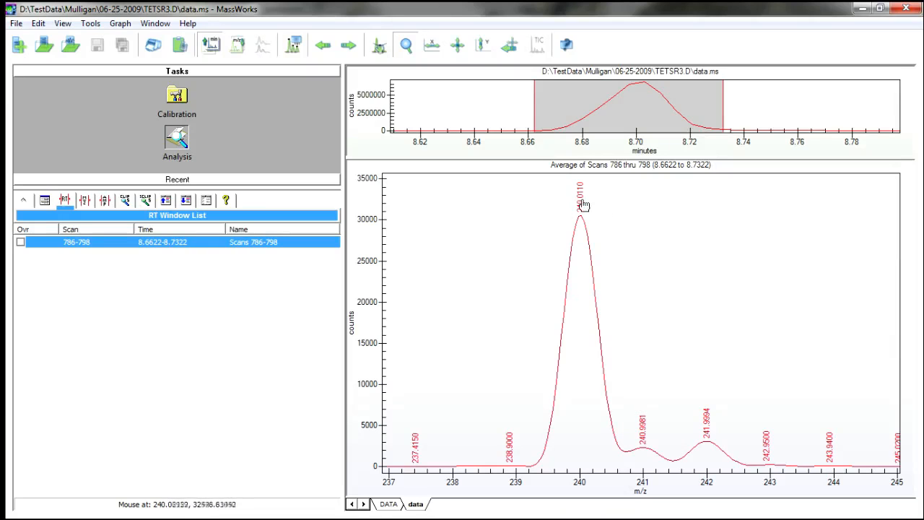
right_click(584, 205)
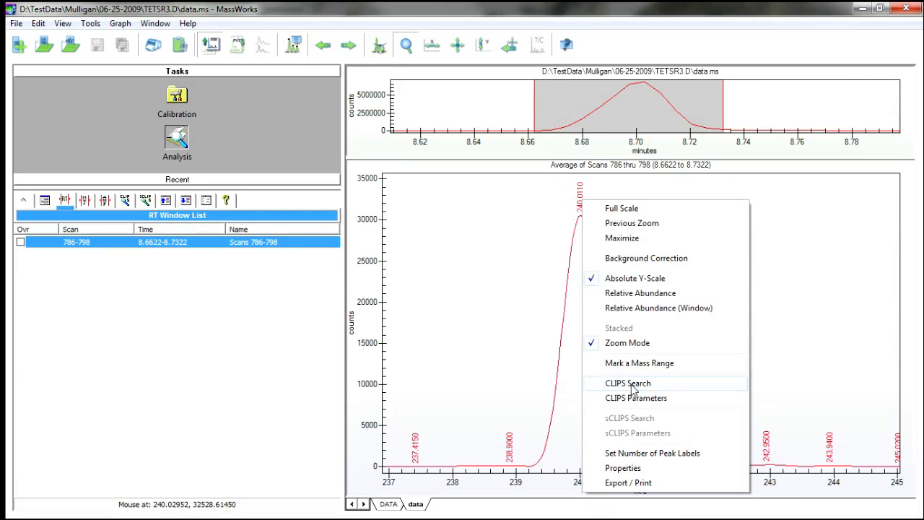
click(630, 383)
drag(441, 46, 191, 58)
drag(95, 74, 178, 81)
drag(148, 147, 75, 141)
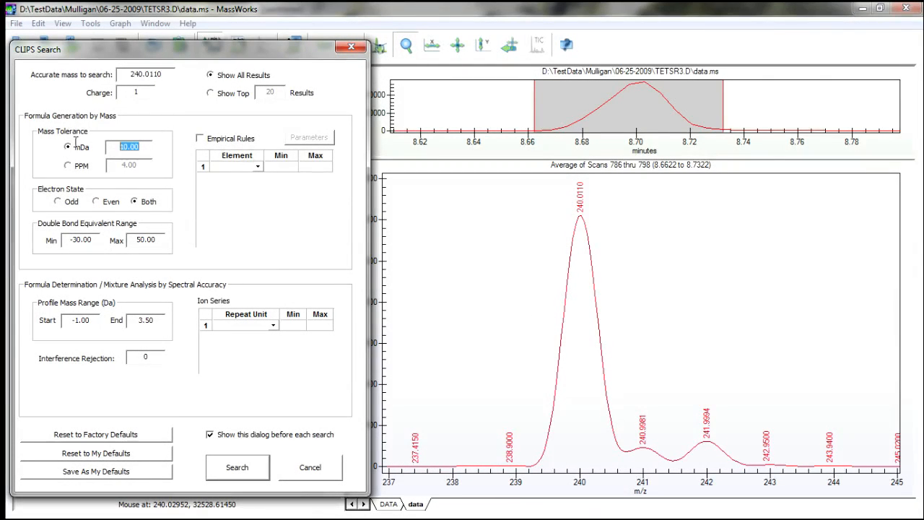
text(15)
Add the elements C, H, N and O to the CLIPS formula generation list.
click(258, 167)
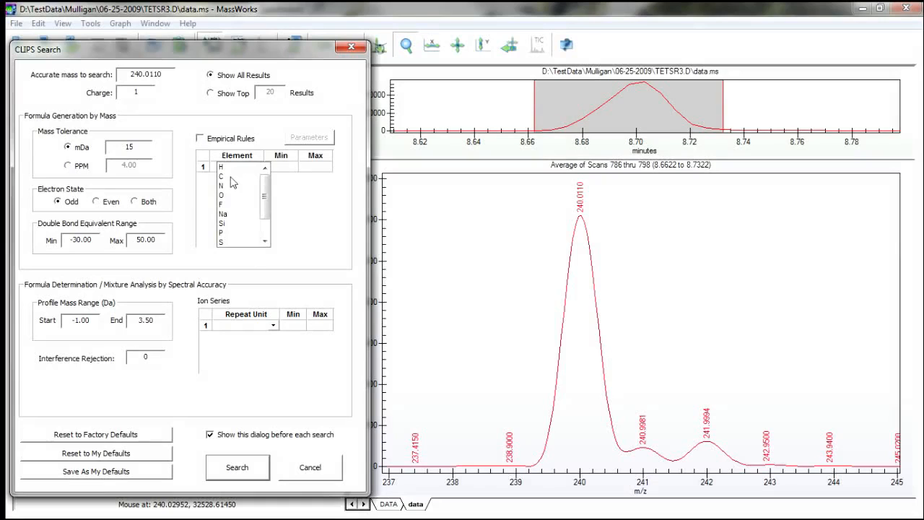
click(231, 177)
click(259, 178)
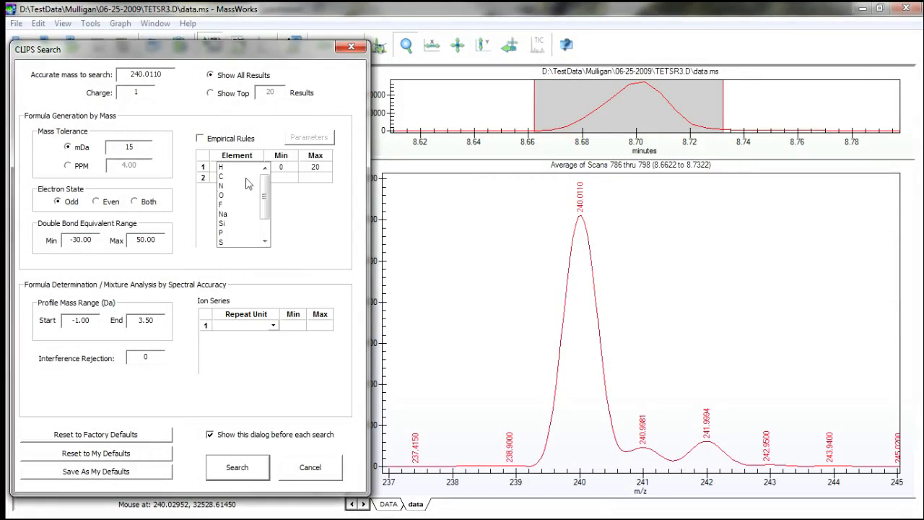
click(230, 169)
click(259, 191)
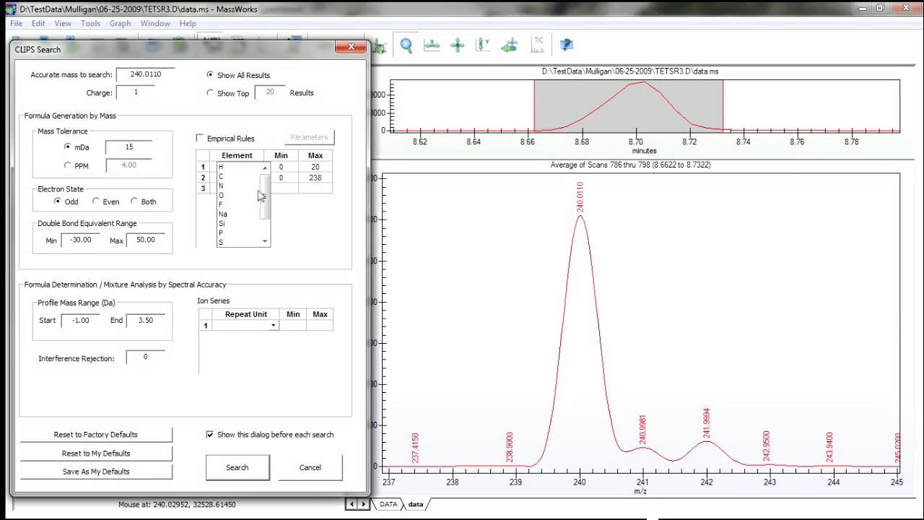
click(232, 186)
click(258, 200)
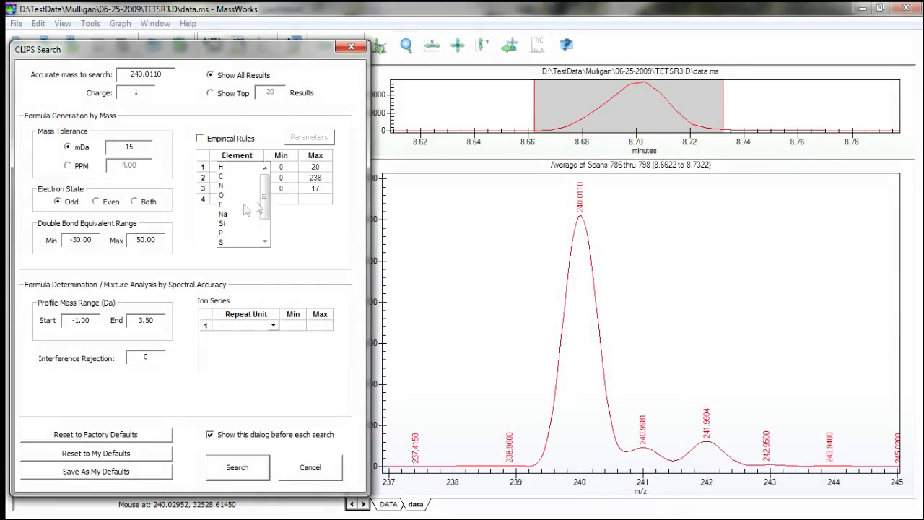
click(232, 195)
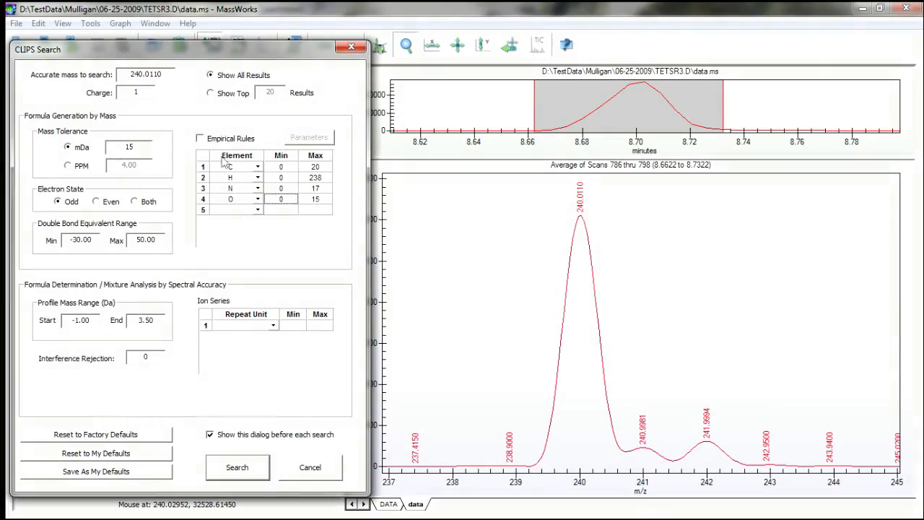
Leave empirical rules off, limit the maximum counts to 40 H, 10 N and 10 O, and run the CLIPS search with the saved defaults.
click(200, 139)
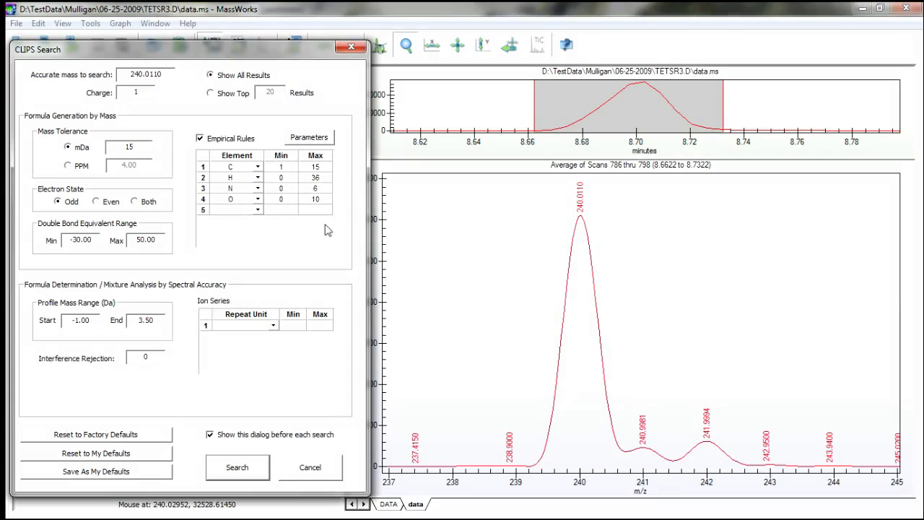
click(200, 138)
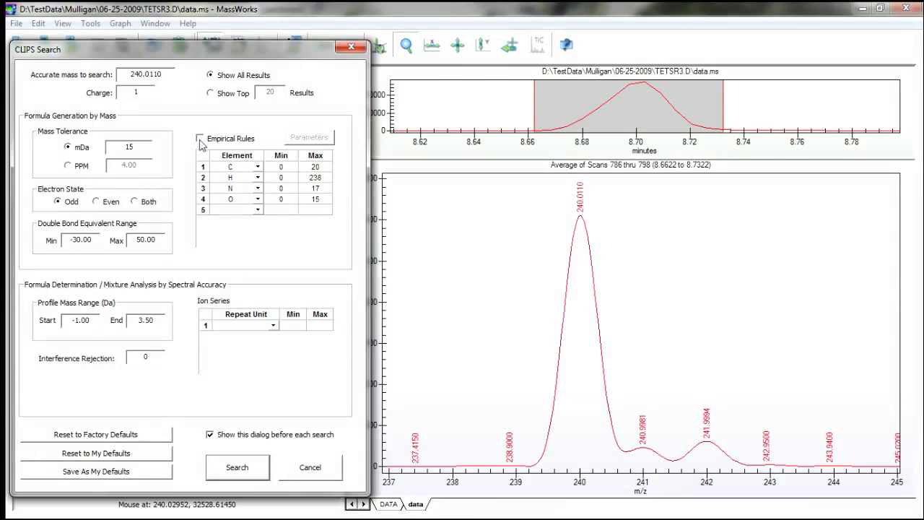
double_click(323, 178)
text(40)
double_click(322, 188)
text(10)
double_click(318, 198)
text(10)
click(142, 478)
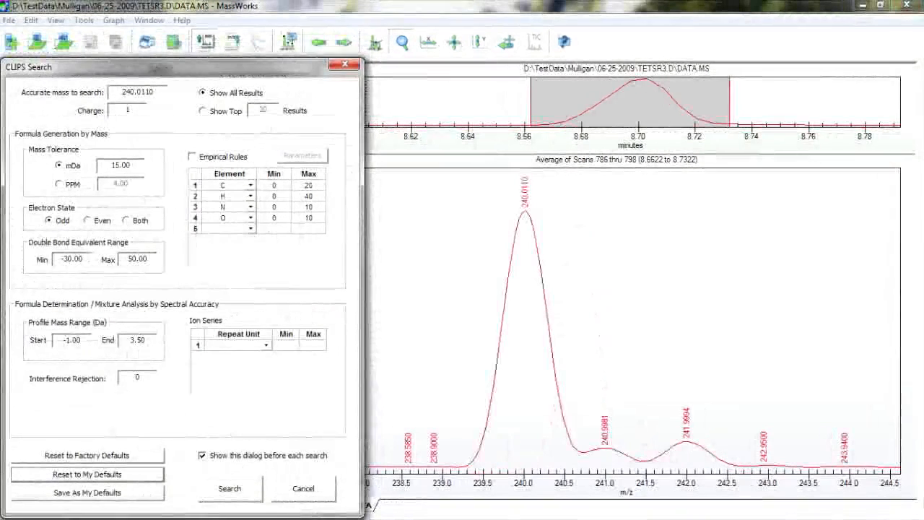
click(242, 490)
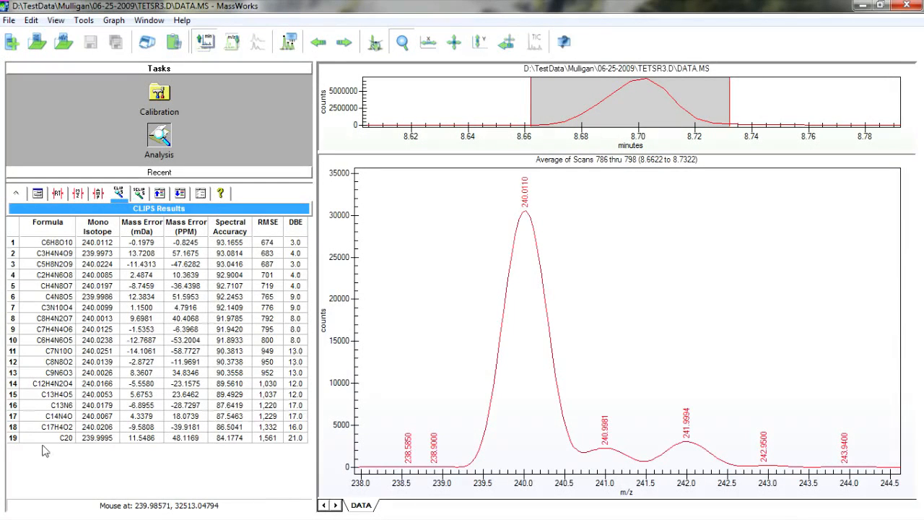
Compare the calculated isotope profiles of C20, C13H4O5, C7N10O, C4N8O5, C5H8N2O9 and C6H8O10 with the measured spectrum.
mouse_move(32, 449)
mouse_move(245, 228)
mouse_move(232, 446)
click(16, 439)
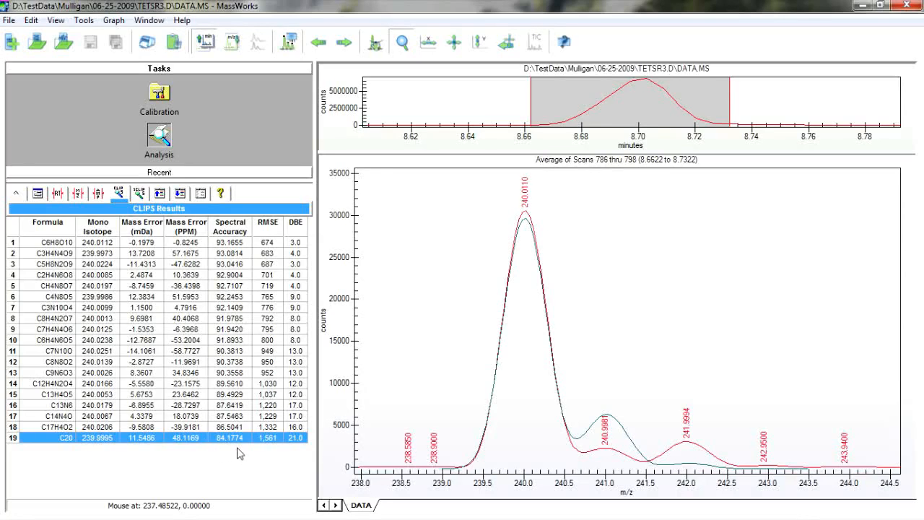
click(56, 395)
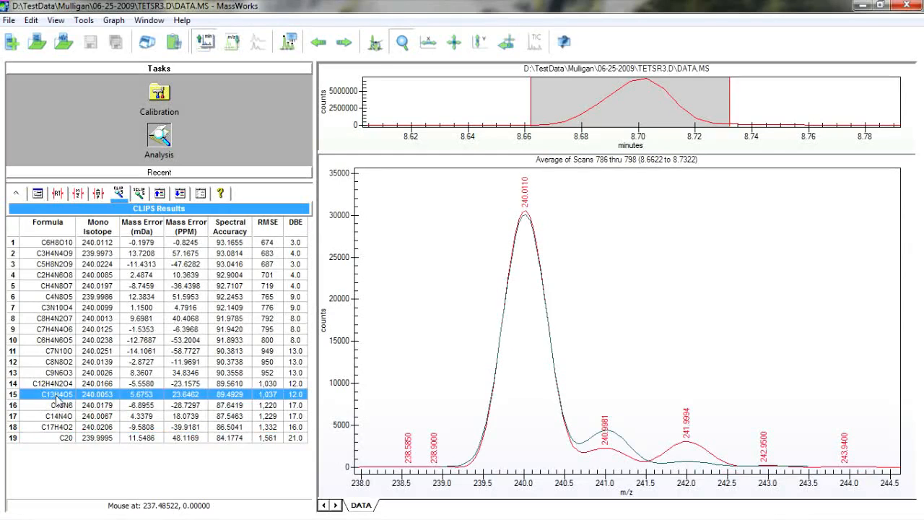
click(57, 354)
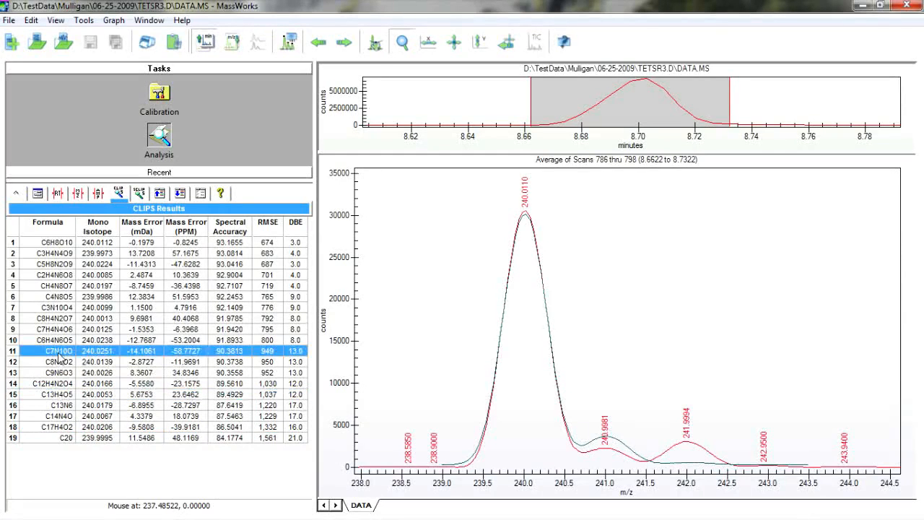
click(61, 300)
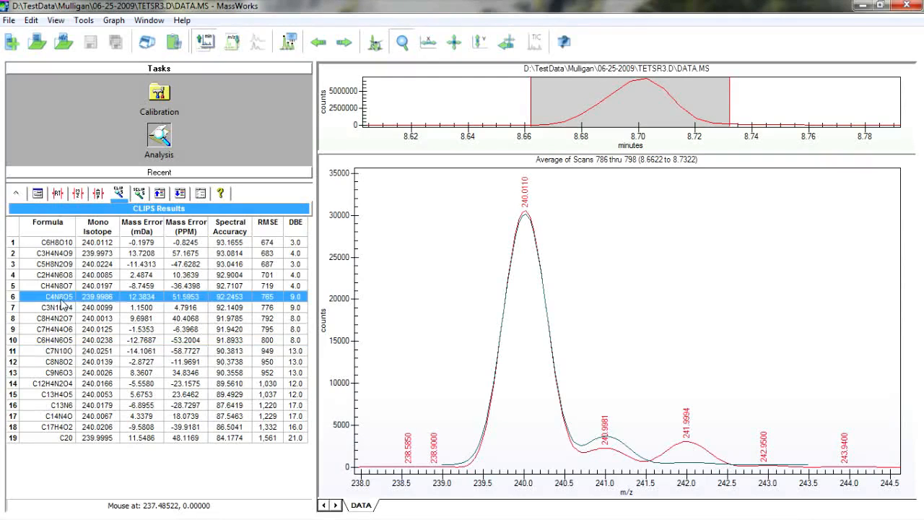
click(59, 267)
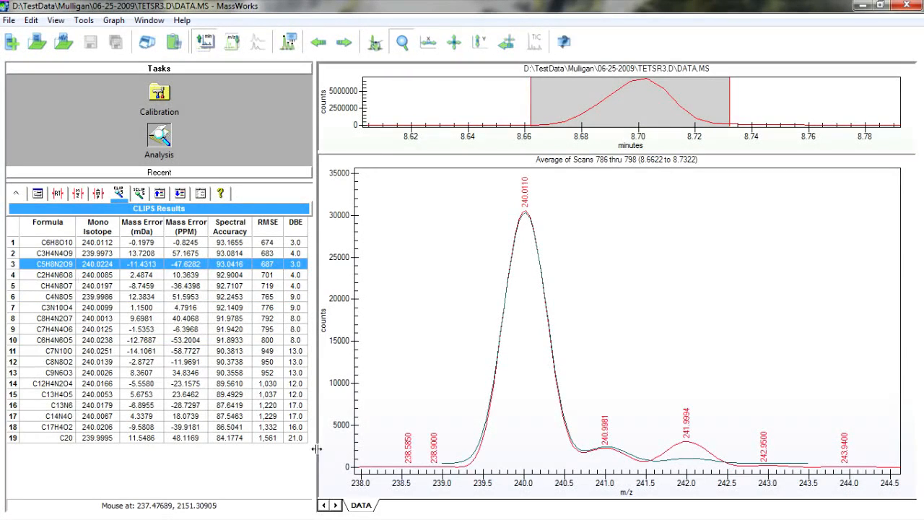
click(63, 244)
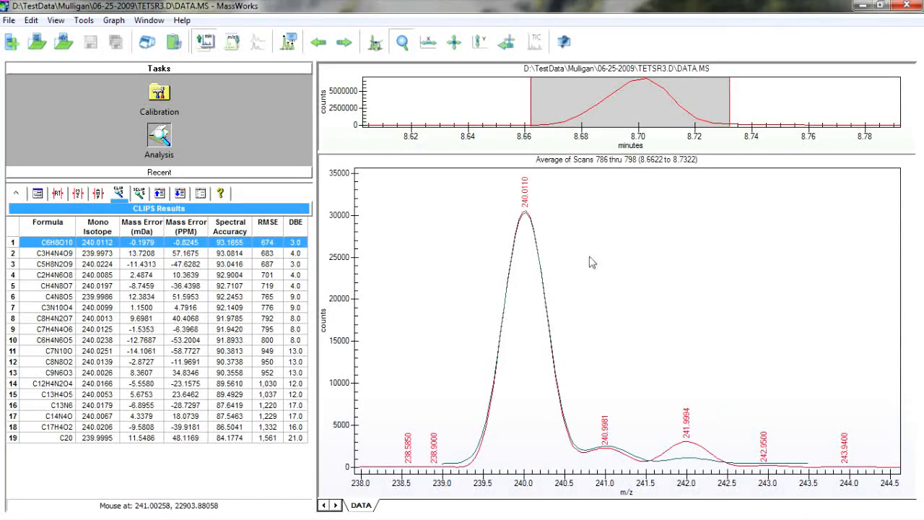
Start a new CLIPS search on the 240.0110 peak and restore the saved default search settings.
right_click(526, 196)
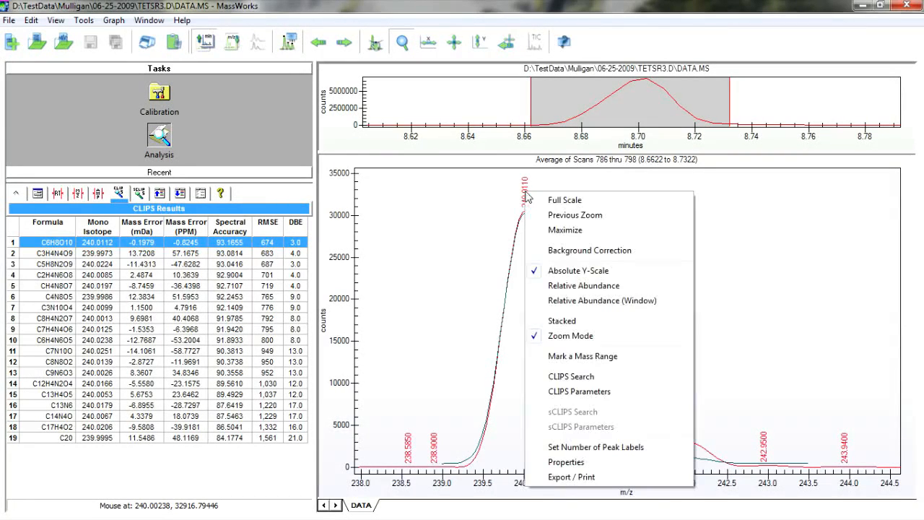
click(587, 378)
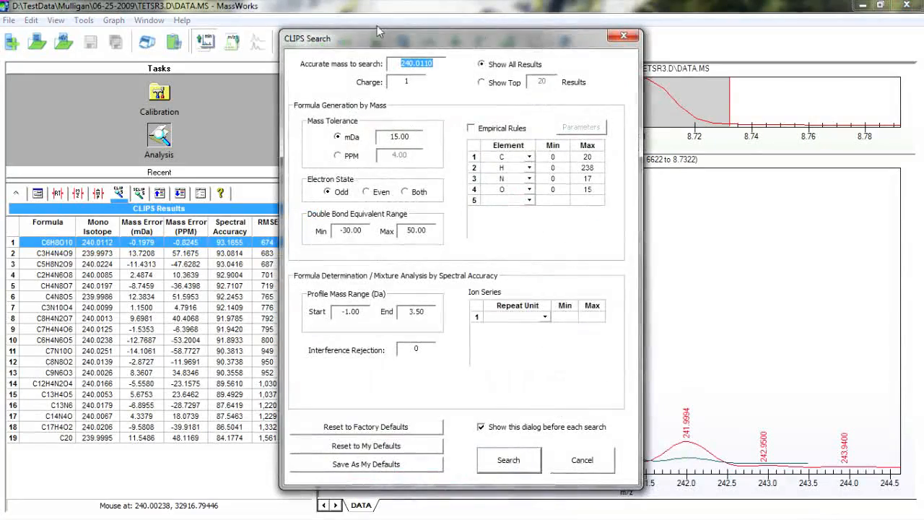
drag(371, 38, 91, 65)
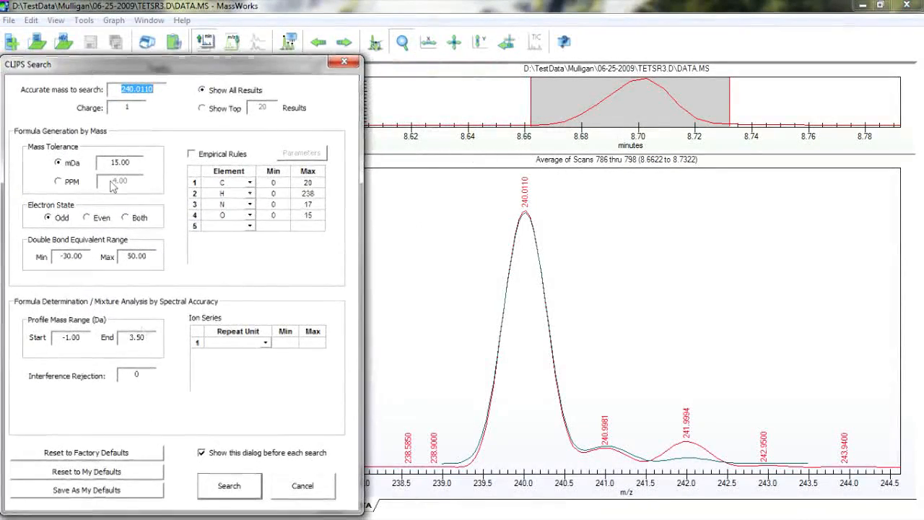
click(136, 476)
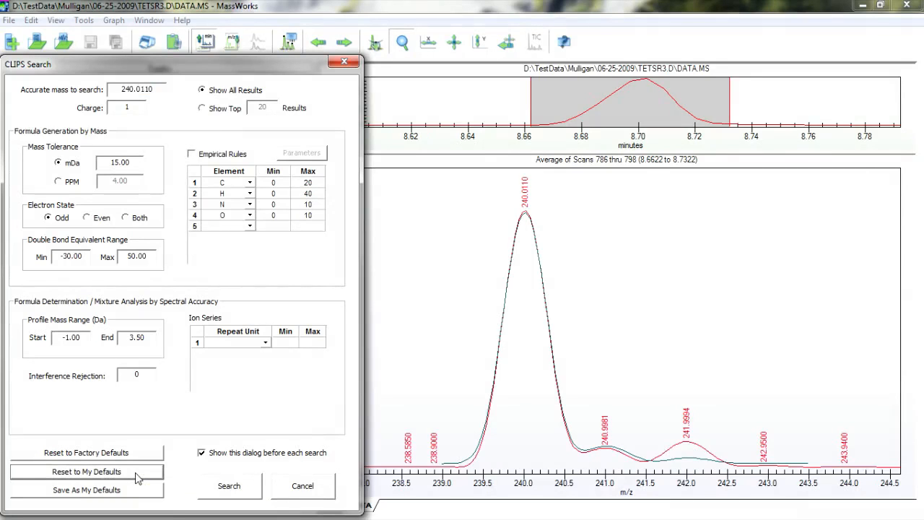
Add sulfur to the element list with a maximum count of 1 and save the settings as personal defaults.
click(251, 226)
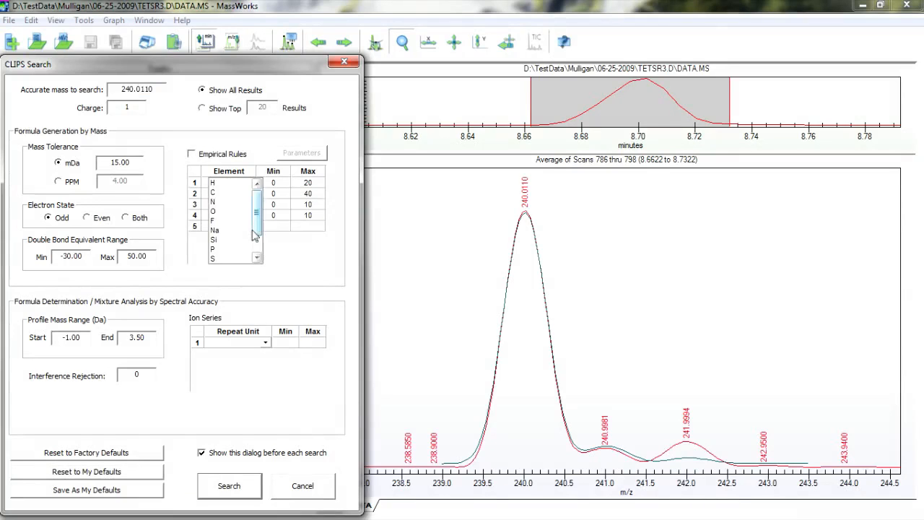
click(226, 262)
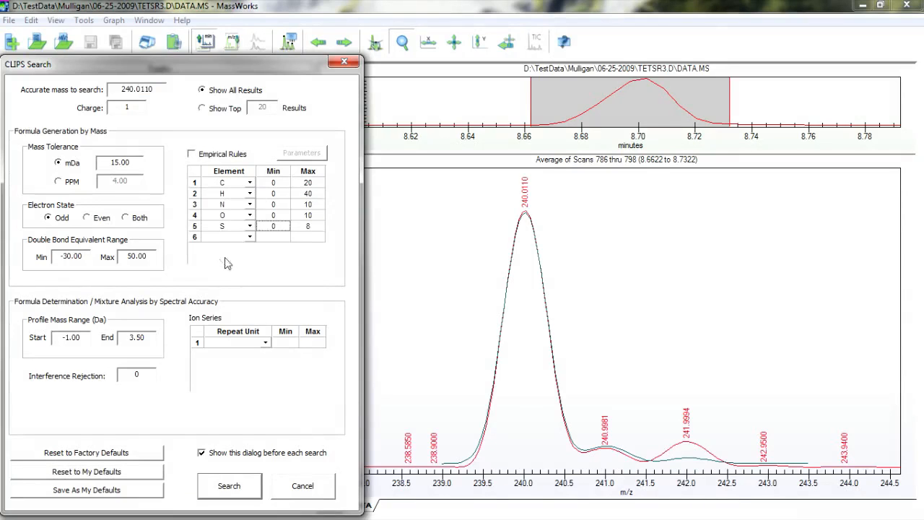
click(307, 228)
text(1)
click(138, 490)
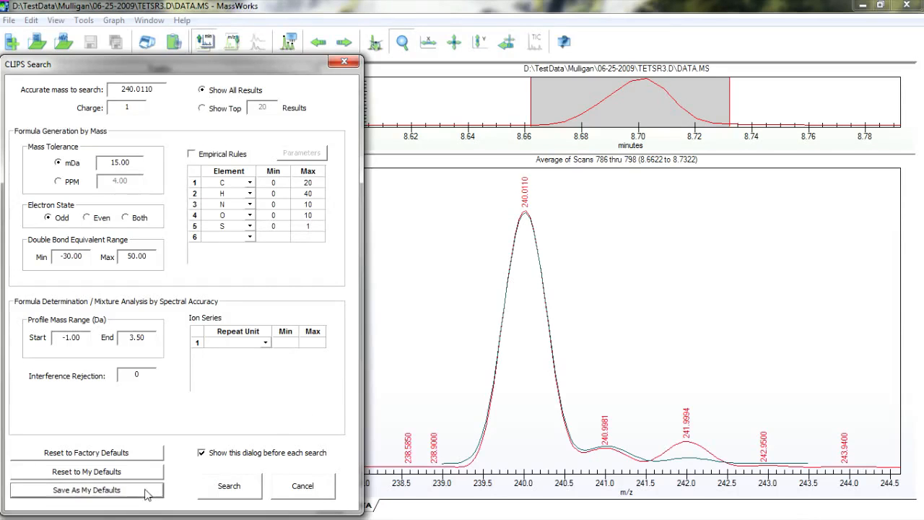
Run the CLIPS search including sulfur and overlay the profile of the top candidate, C5H8N2O7S, on the spectrum.
click(230, 491)
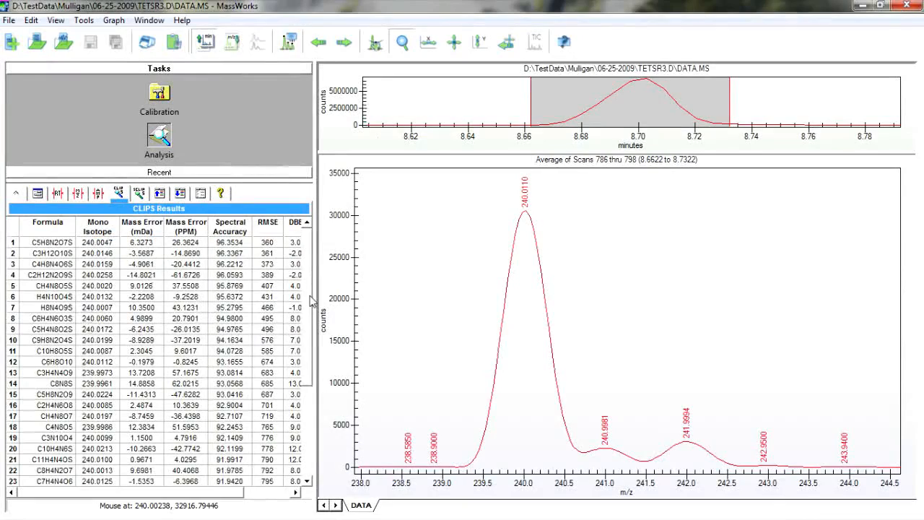
drag(311, 303, 320, 286)
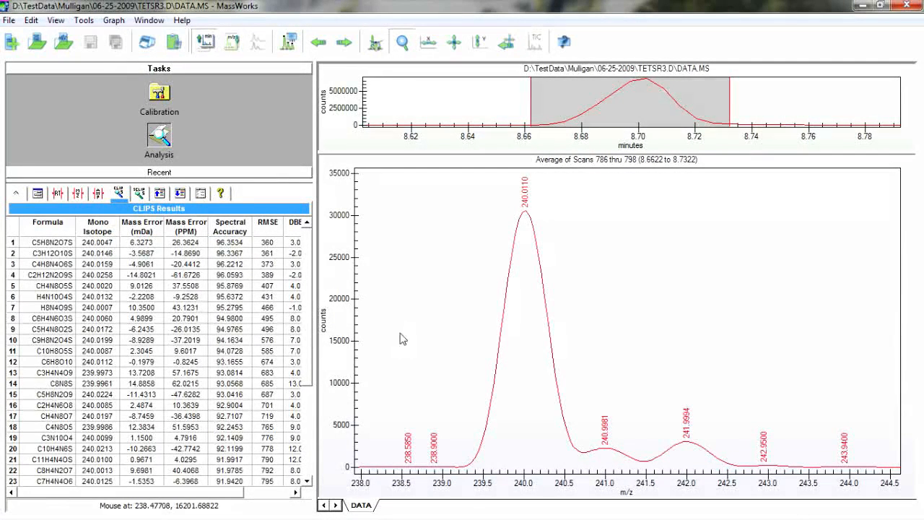
click(24, 244)
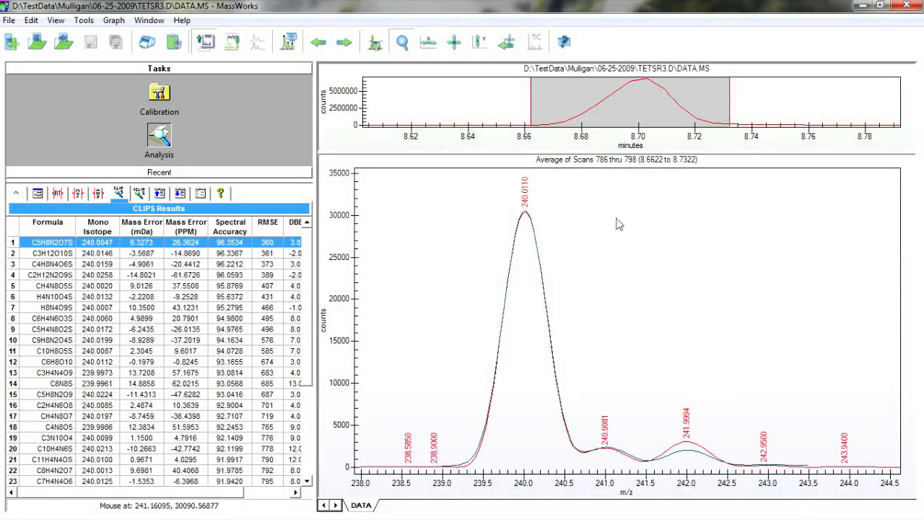
Open a new CLIPS search for the 240.0110 peak and restore the personal default settings.
right_click(527, 200)
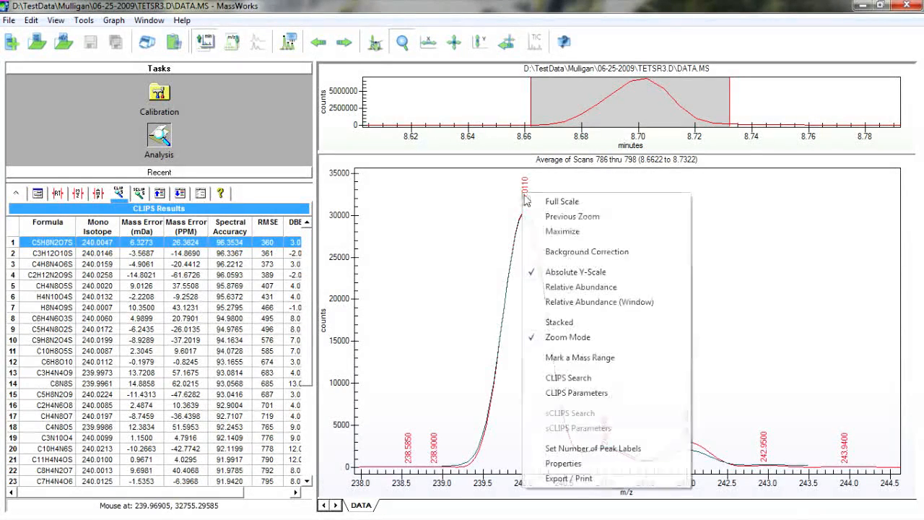
click(571, 377)
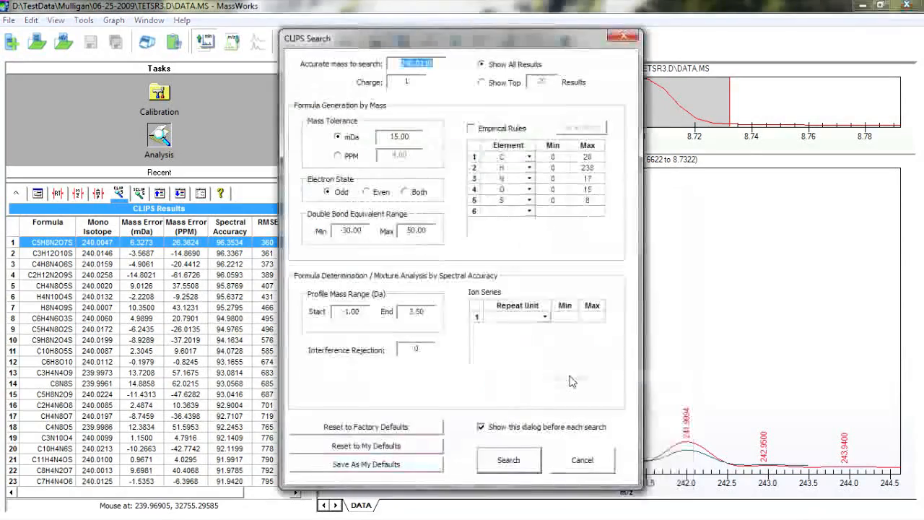
drag(480, 37, 200, 69)
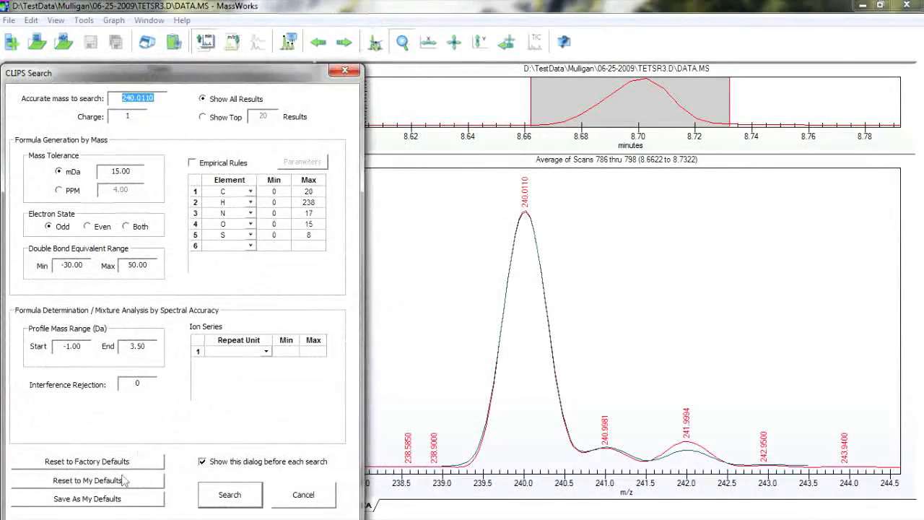
click(122, 483)
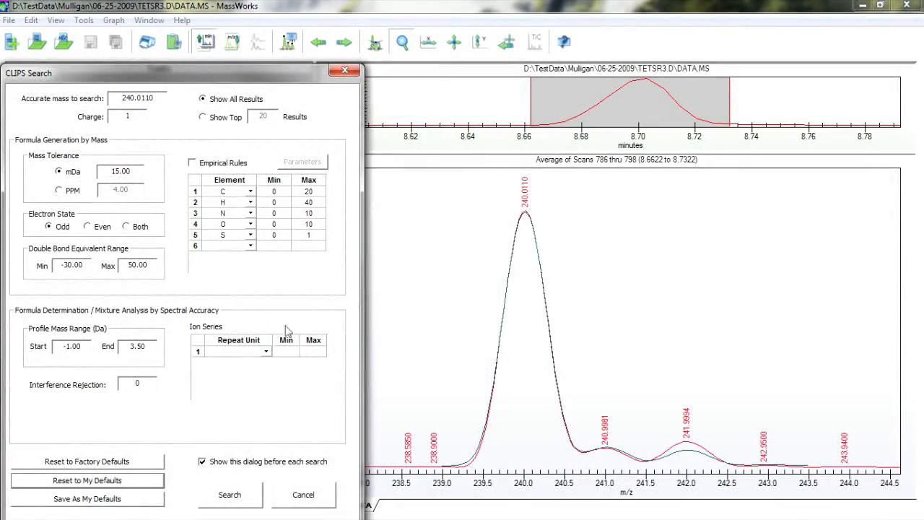
Raise the maximum sulfur count to 4 and save the search settings as personal defaults.
click(308, 234)
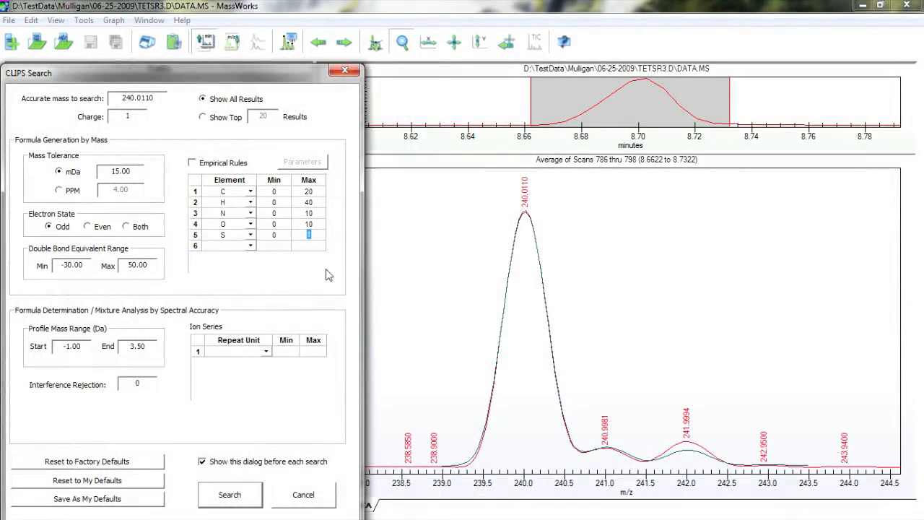
text(4)
click(128, 500)
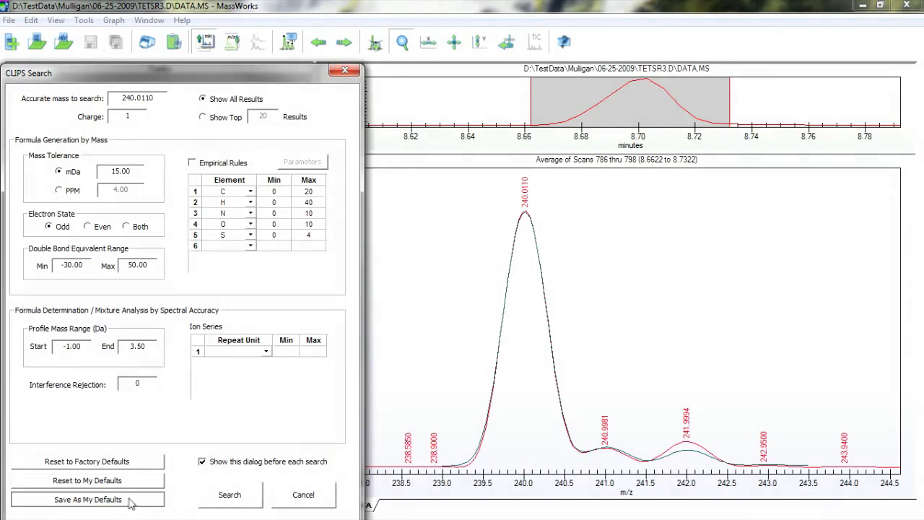
Run the CLIPS search with up to four sulfurs and overlay the profile of the top candidate, C4H8N4O4S2.
click(232, 497)
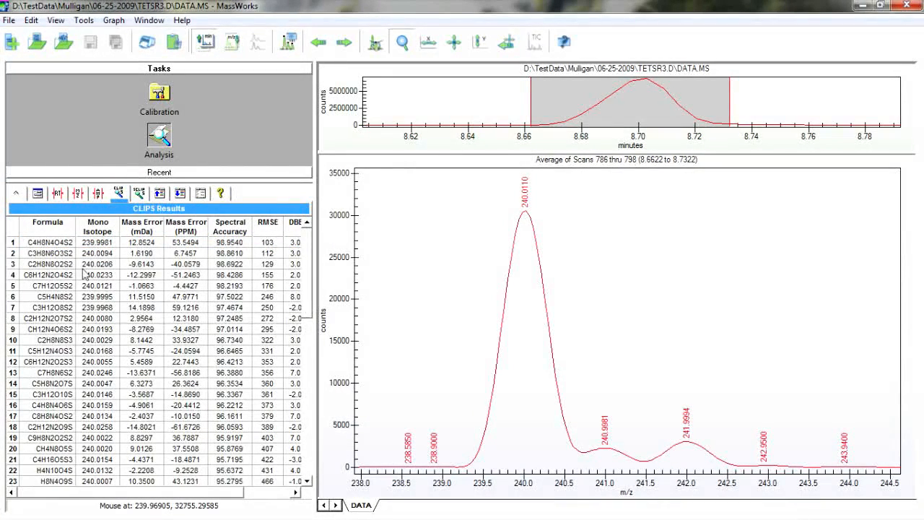
click(44, 247)
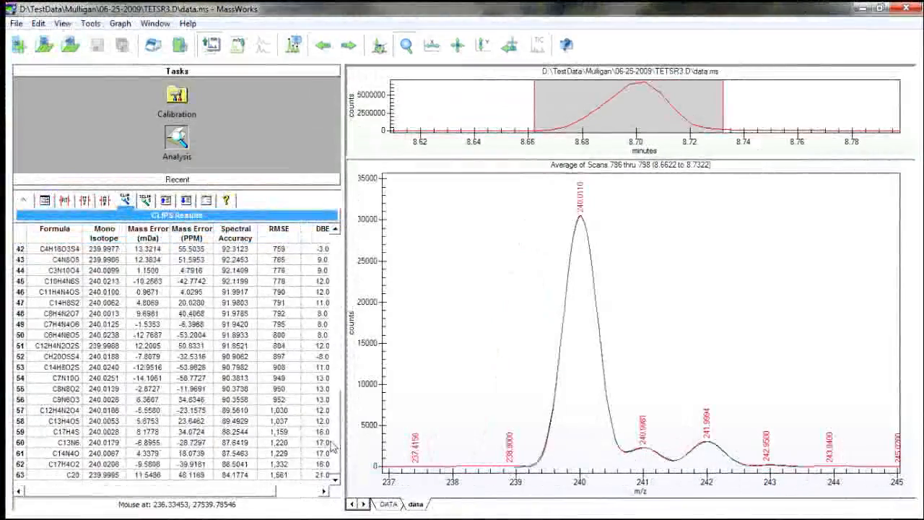
drag(335, 443, 351, 247)
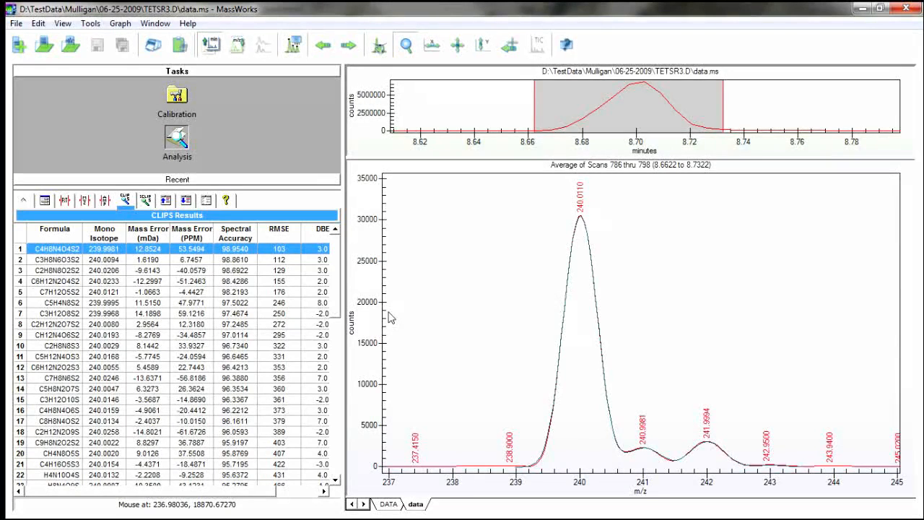
Compare the calculated isotope profiles of C4H8N4O4S2, C3H8N6O3S2, C2H8N8O2S2 and C6H12N2O4S2 with the measured spectrum.
click(46, 260)
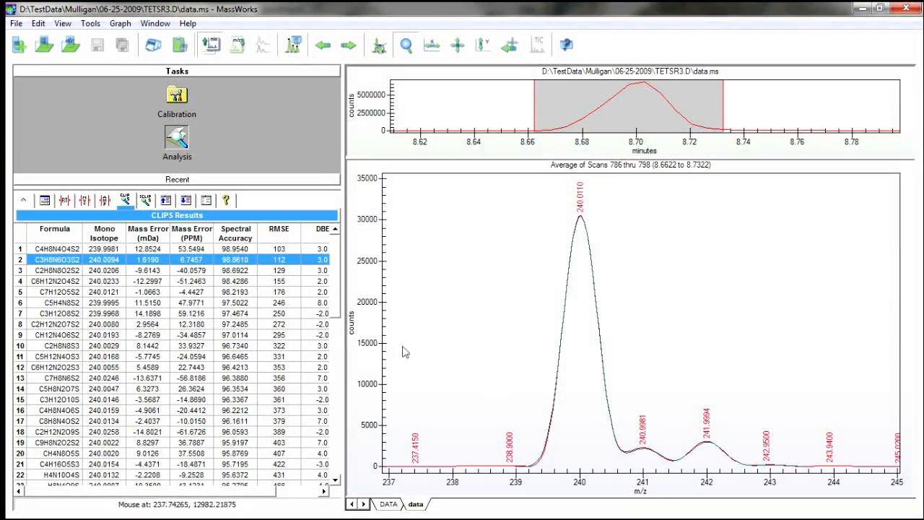
click(244, 271)
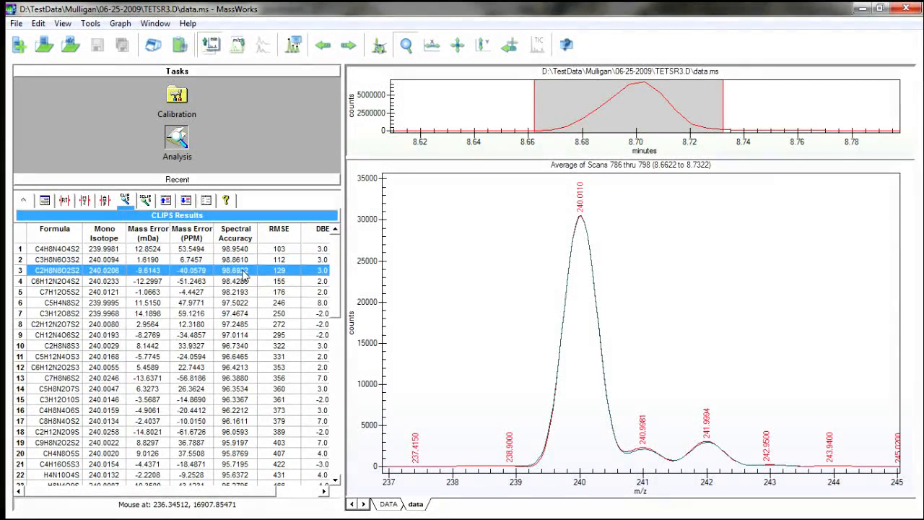
key(Down)
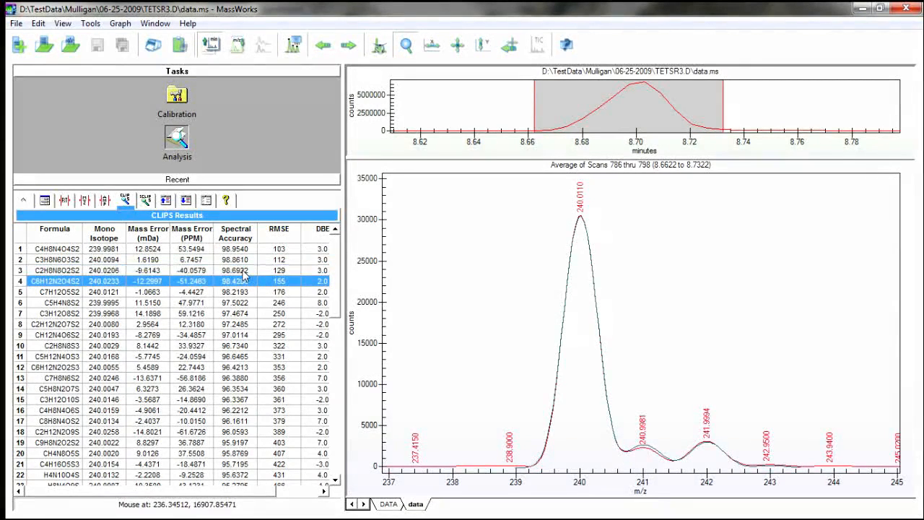
click(244, 272)
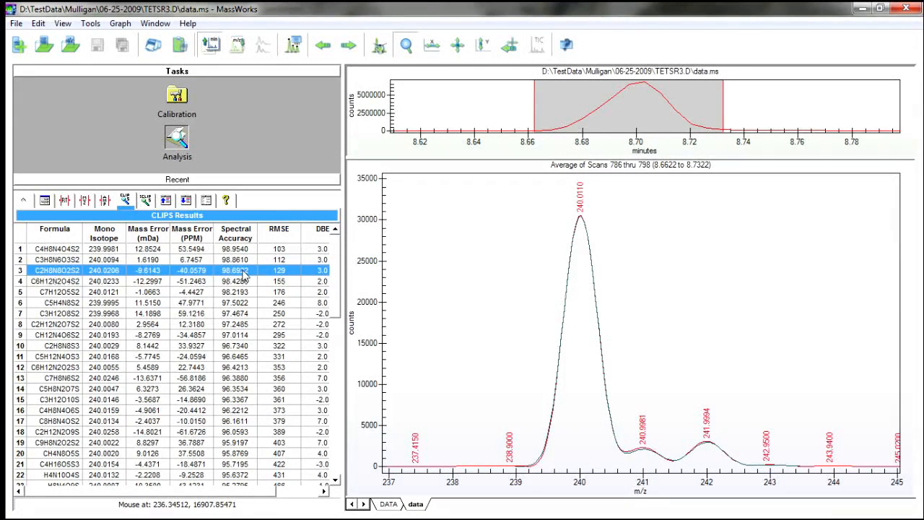
key(Up)
key(Up)
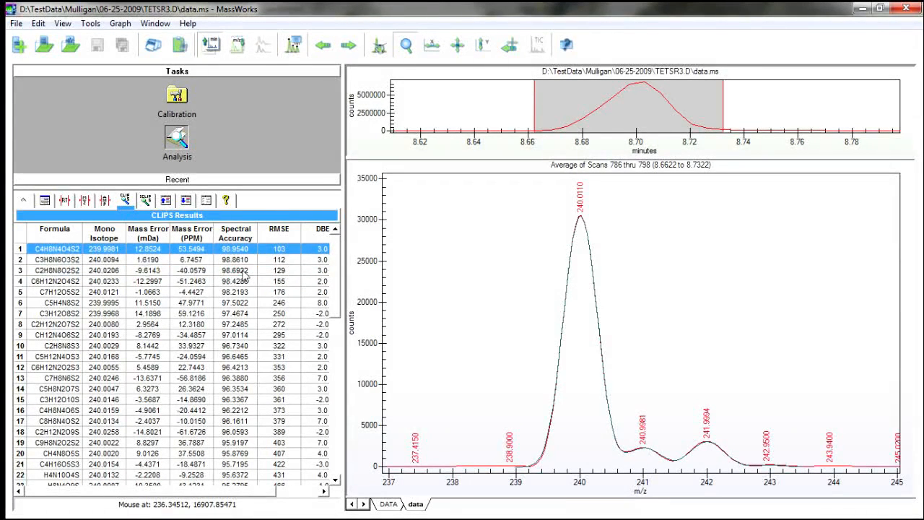
key(Down)
key(Down)
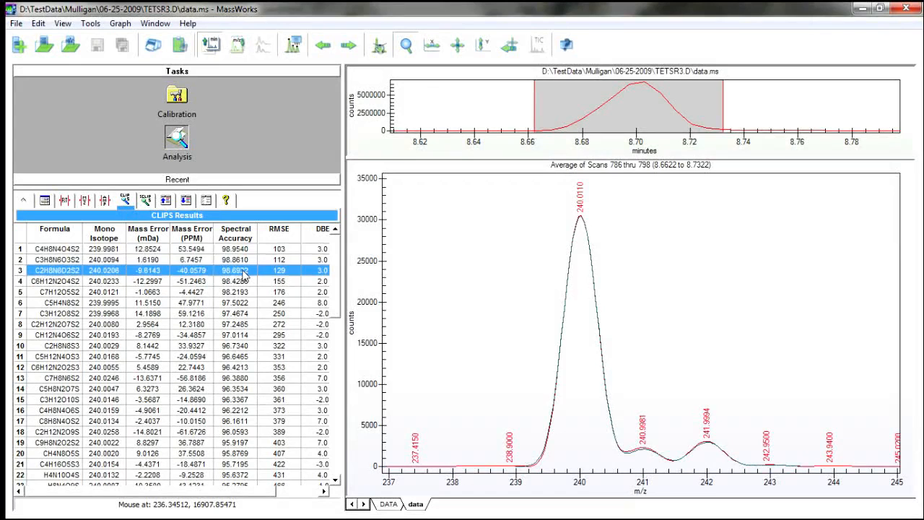
key(Down)
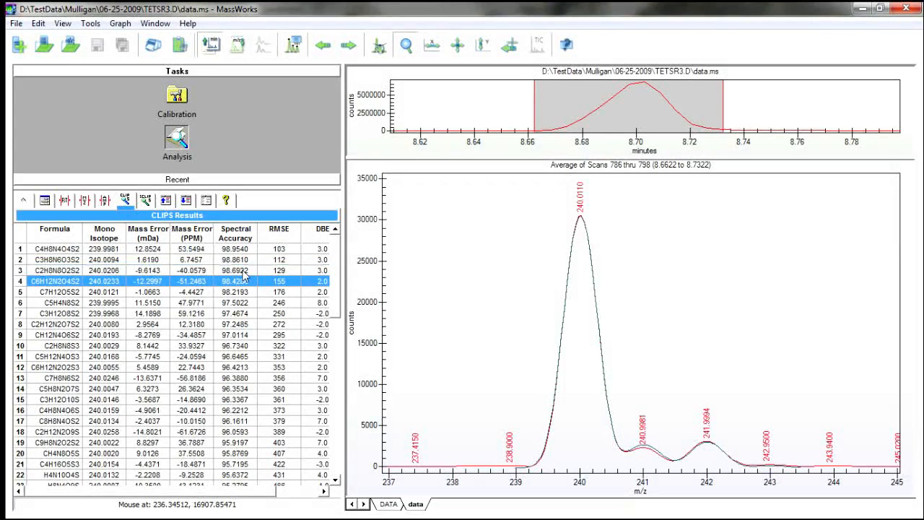
key(Up)
key(Up)
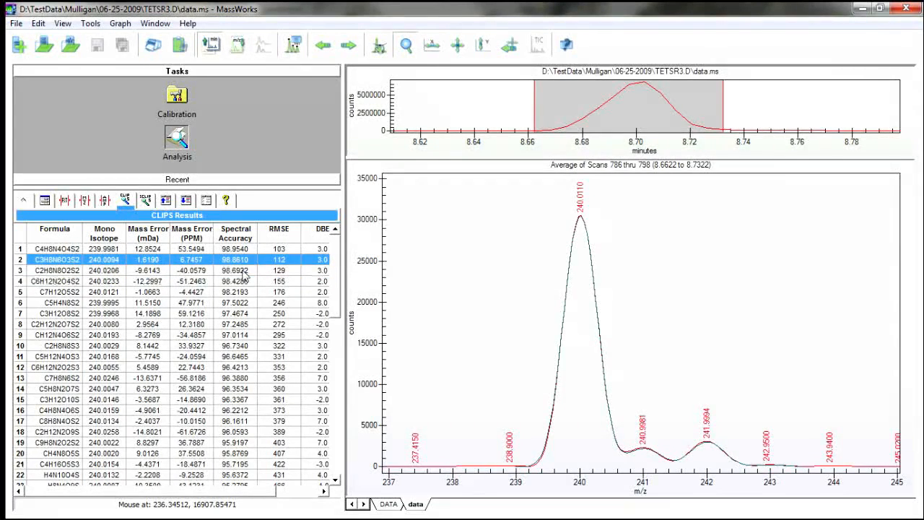
key(Up)
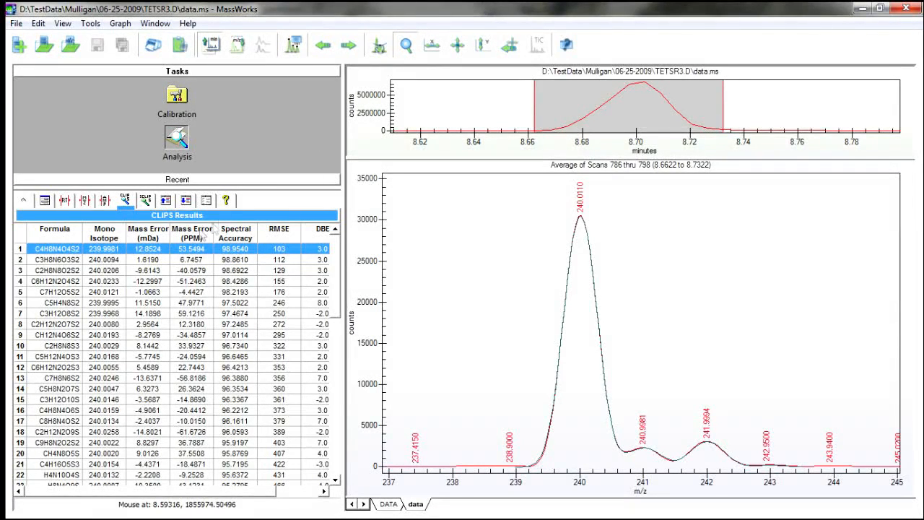
Sort the CLIPS results by PPM mass error and compare the profiles of C10H8O5S, H12N6O3S3, C11H12S3, C11H4N4OS and C6H8O10.
click(193, 235)
click(192, 235)
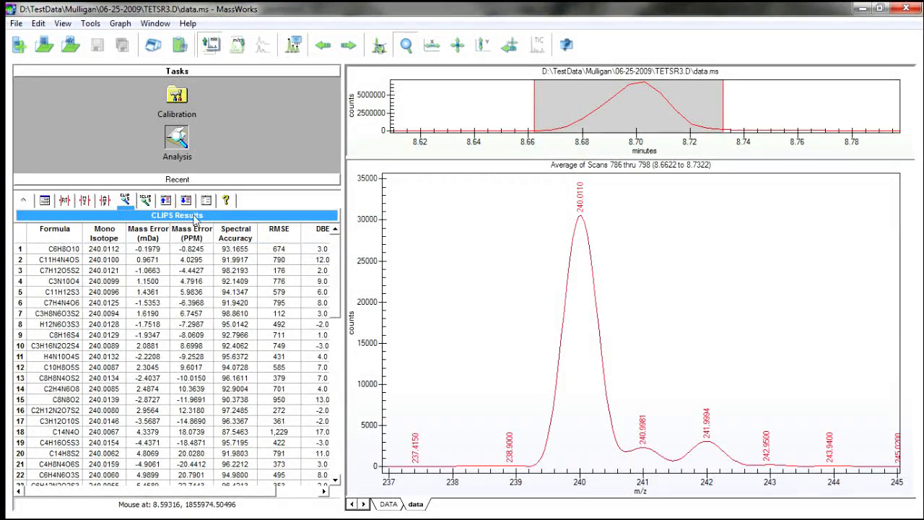
click(121, 368)
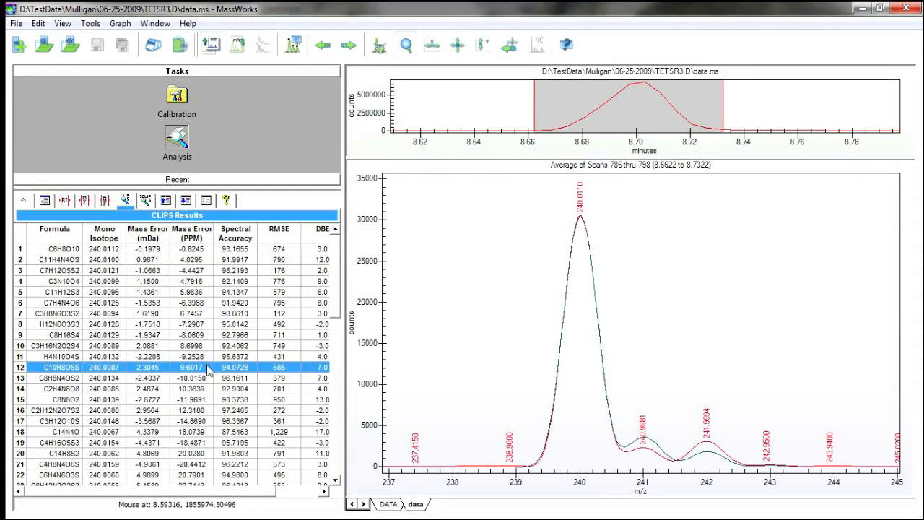
click(192, 325)
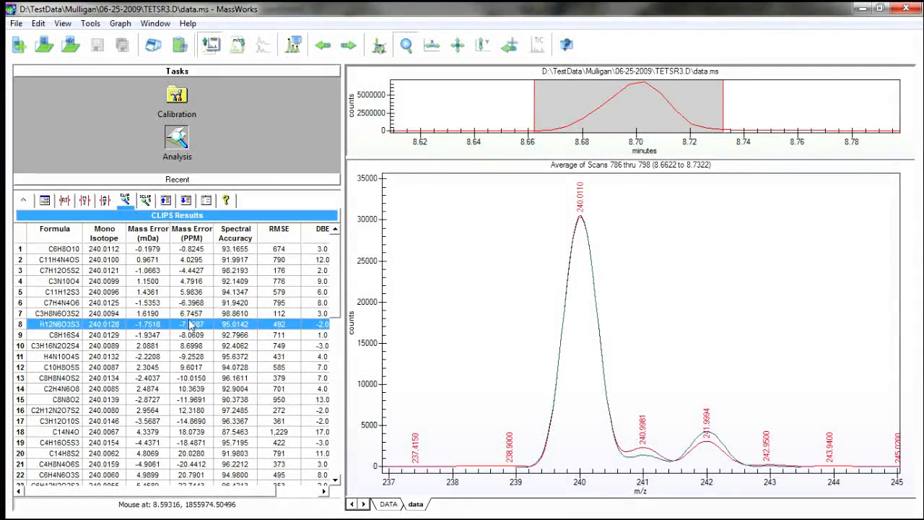
click(192, 293)
click(197, 261)
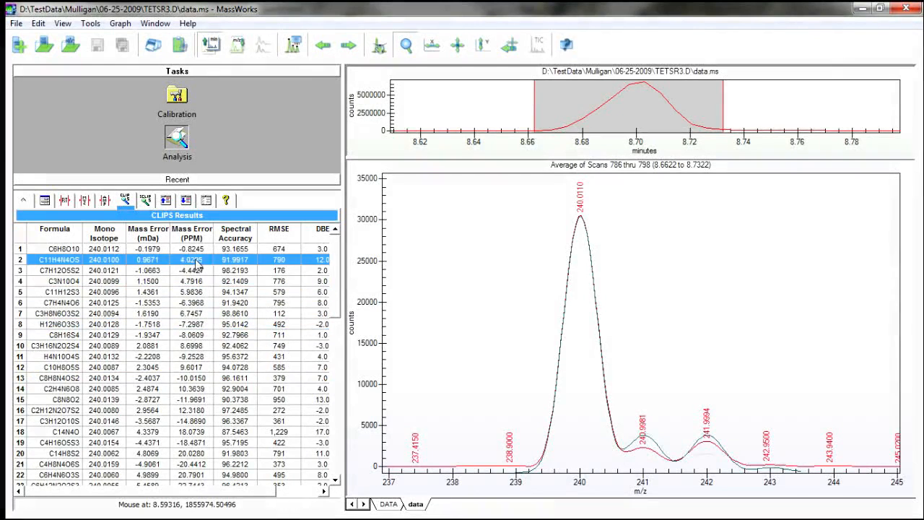
click(196, 250)
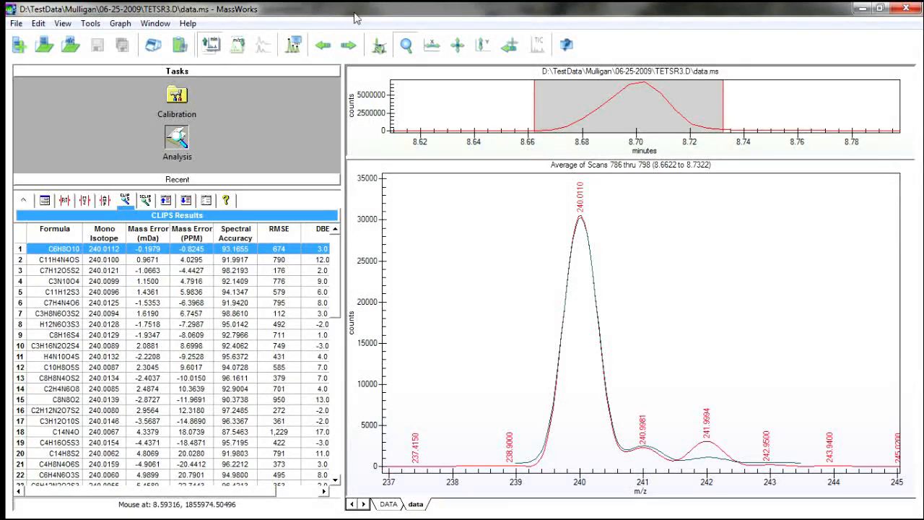
Clear the candidate overlay and display the fragment isotope cluster at 211.9948, from about m/z 209 to 218.
ctrl+click(23, 249)
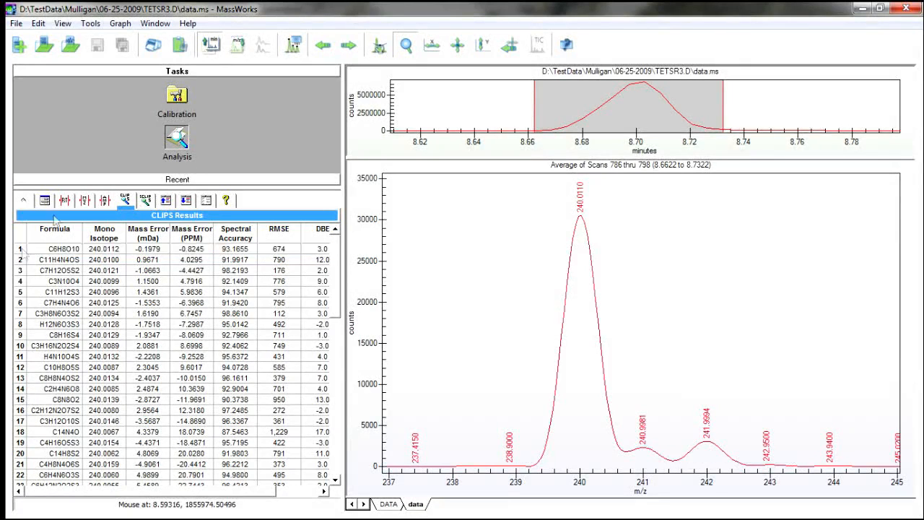
right_click(490, 268)
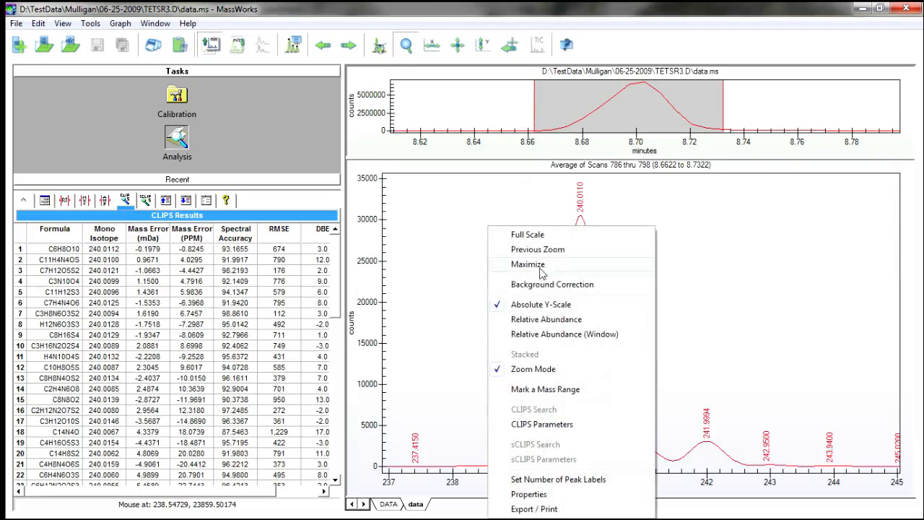
click(528, 235)
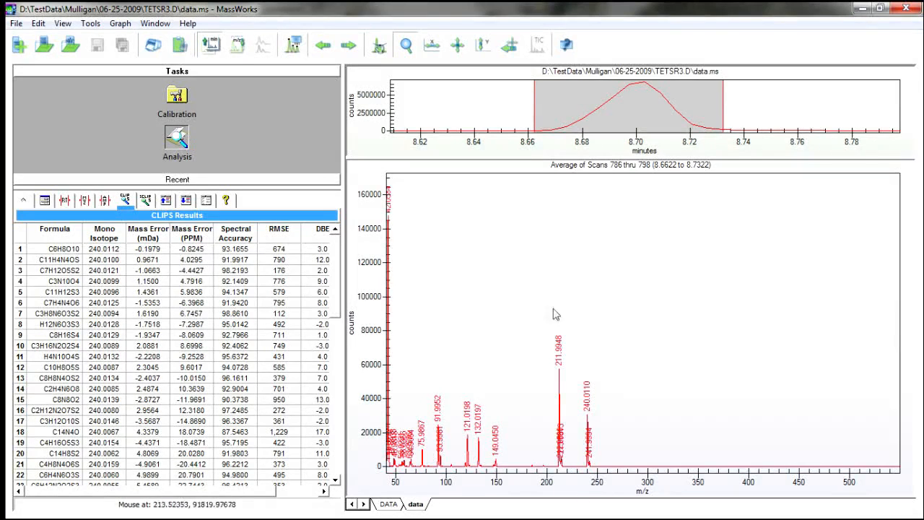
drag(610, 477, 536, 303)
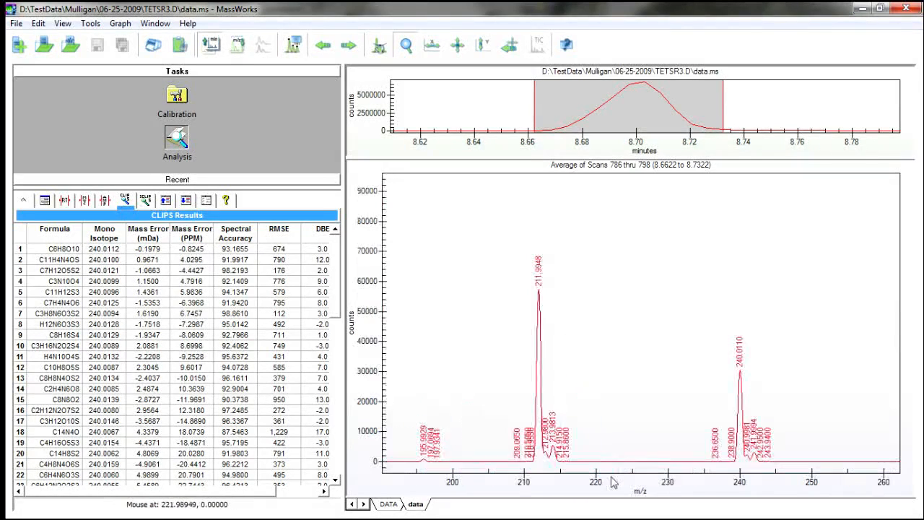
drag(513, 469, 589, 474)
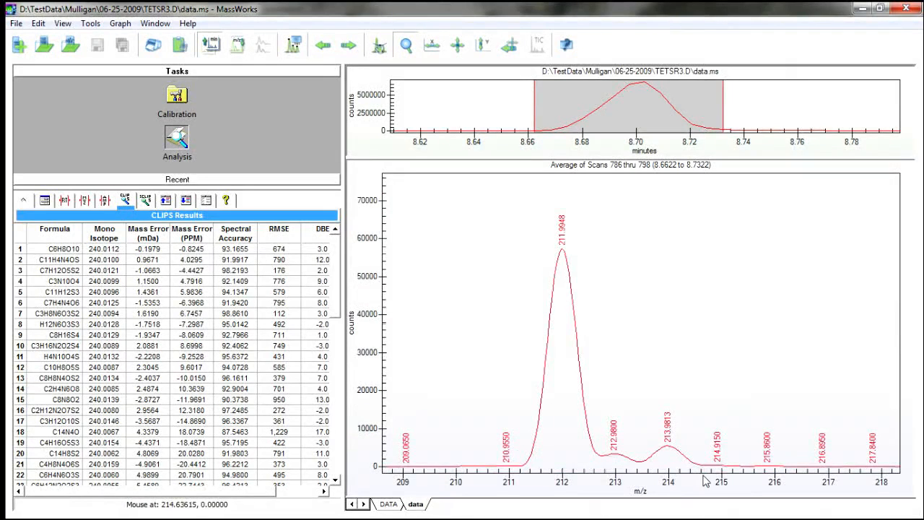
double_click(363, 271)
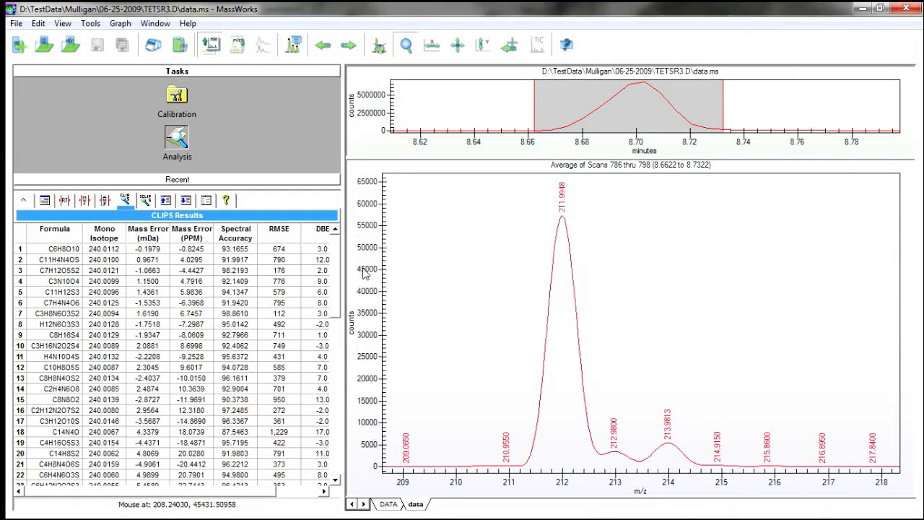
Open a CLIPS search for the 211.9948 fragment peak and restore the personal default settings.
right_click(564, 200)
click(628, 382)
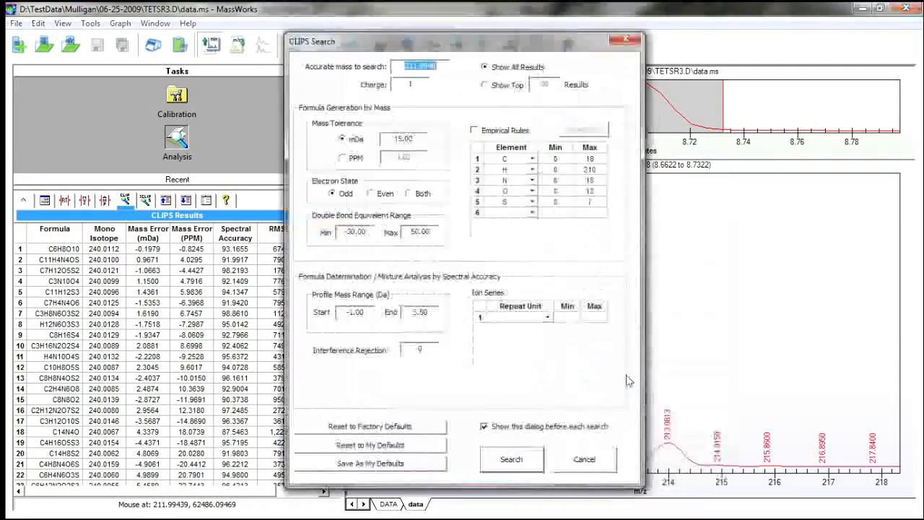
drag(450, 46, 147, 22)
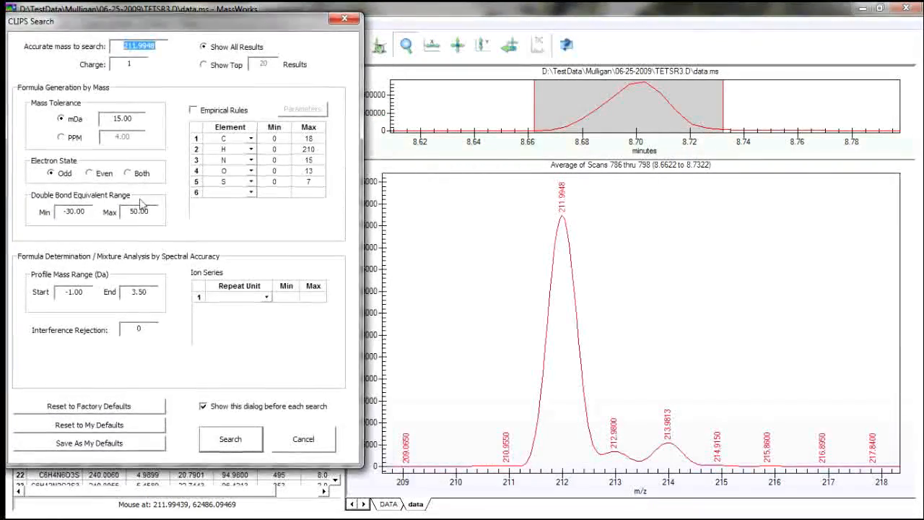
click(93, 430)
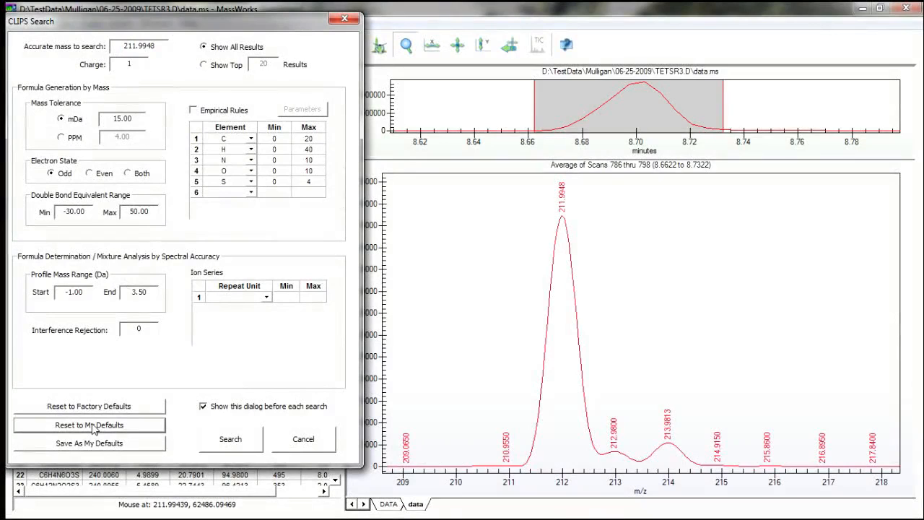
Run the 211.9948 search with the electron state set to Both and overlay the top candidate, C3H8N4O3S2.
click(130, 174)
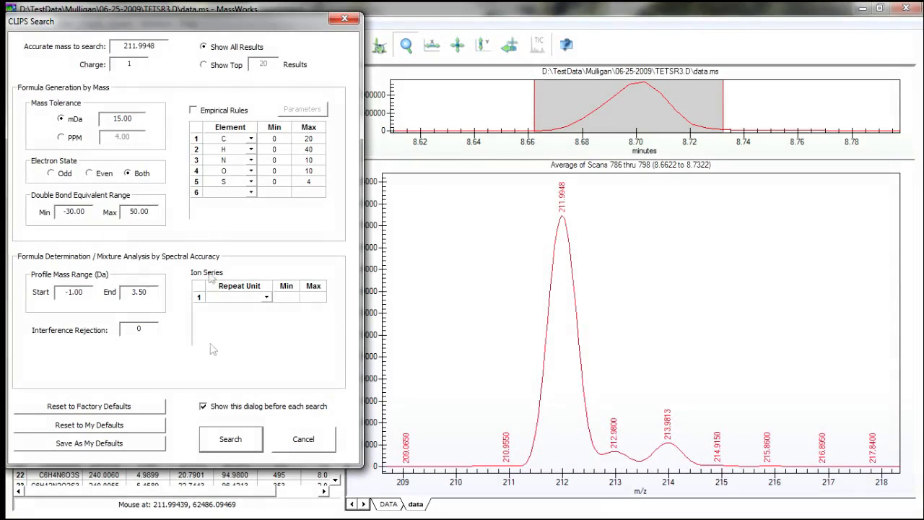
click(227, 444)
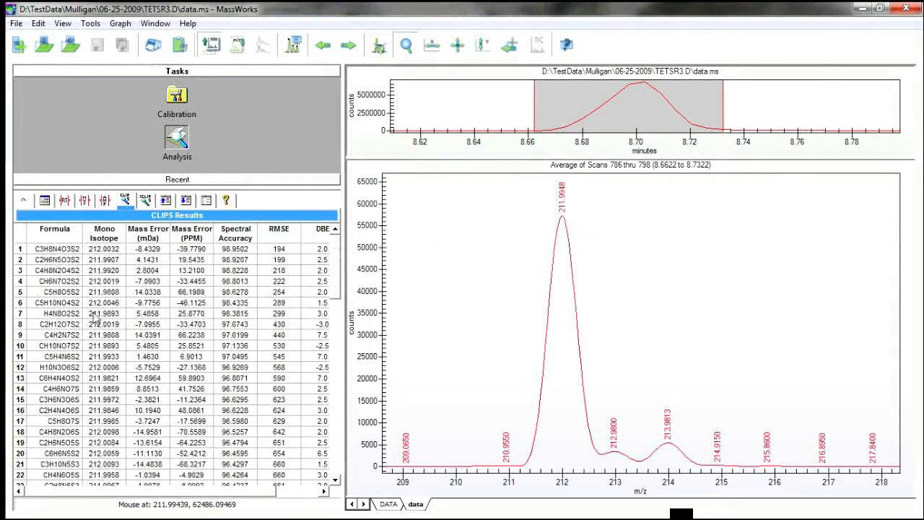
click(64, 251)
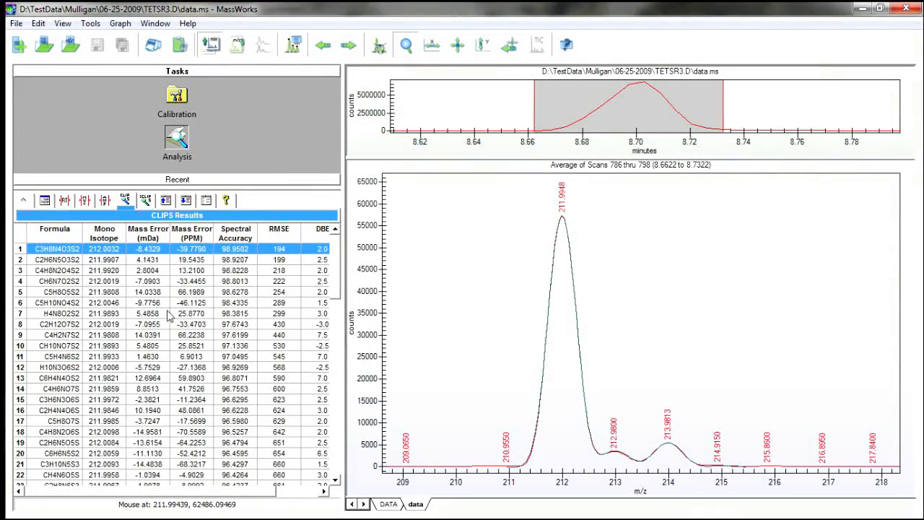
Compare the overlaid profiles of the C3H8N4O3S2 and C4H8N2O4S2 candidates with the 211.9948 isotope cluster.
key(Down)
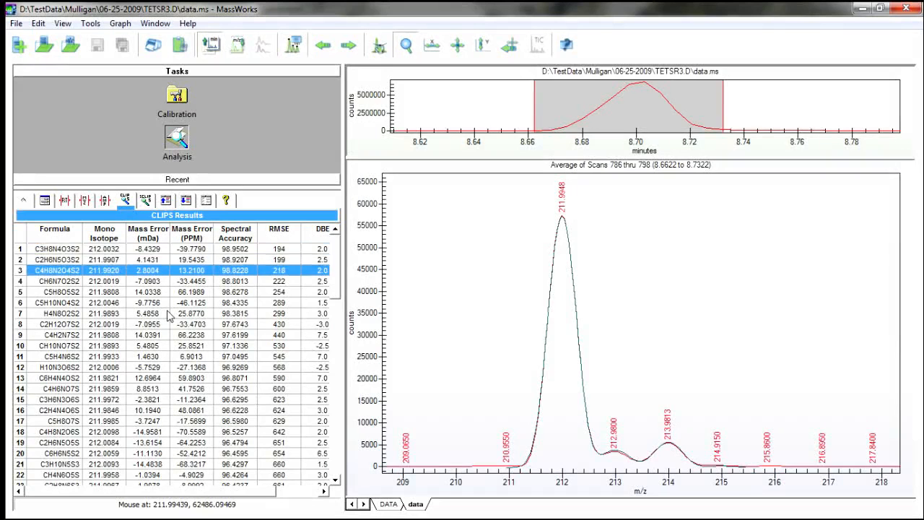
key(Up)
key(Up)
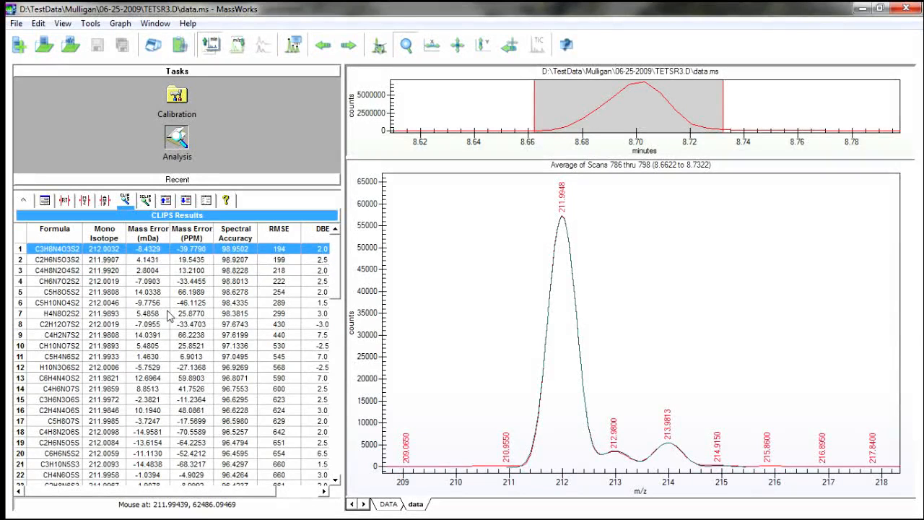
key(Down)
key(Down)
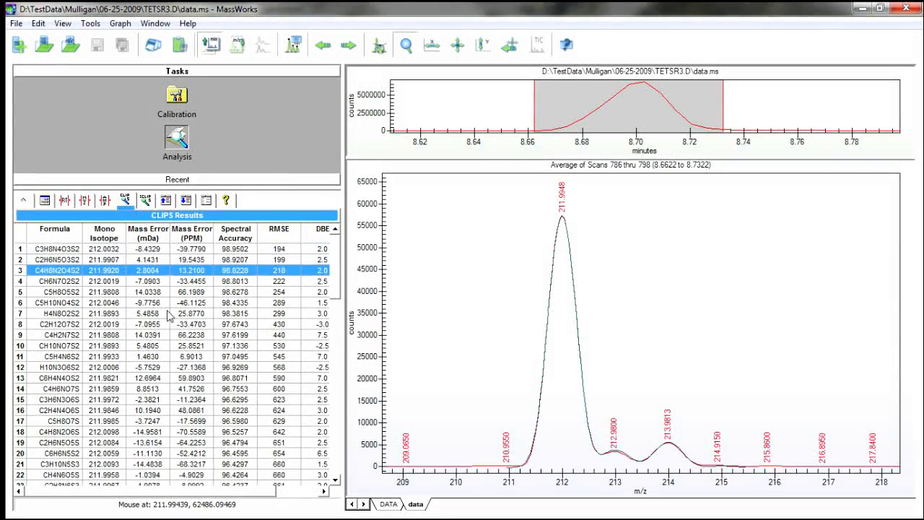
Clear the candidate overlay and display the fragment isotope cluster containing 91.9952 and 93.9981, from about m/z 89.5 to 97.
click(21, 269)
right_click(471, 226)
click(537, 238)
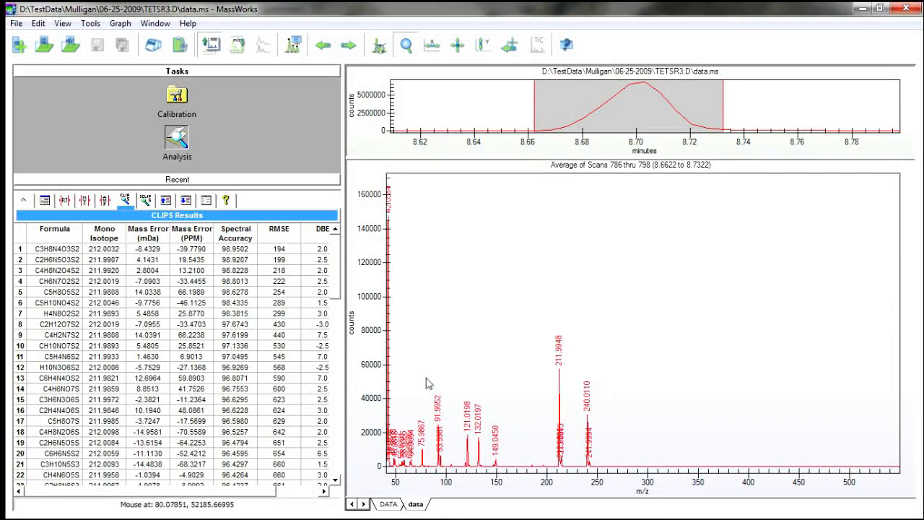
drag(427, 376, 453, 474)
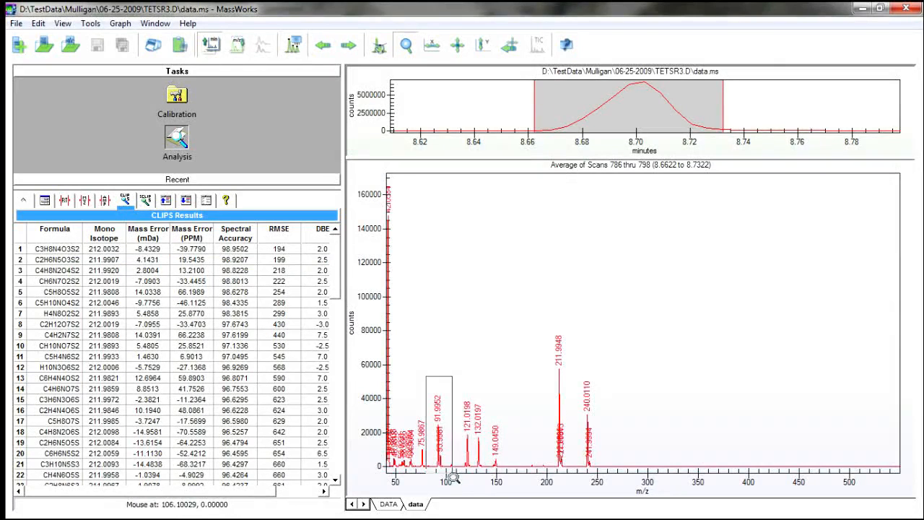
drag(577, 250, 720, 464)
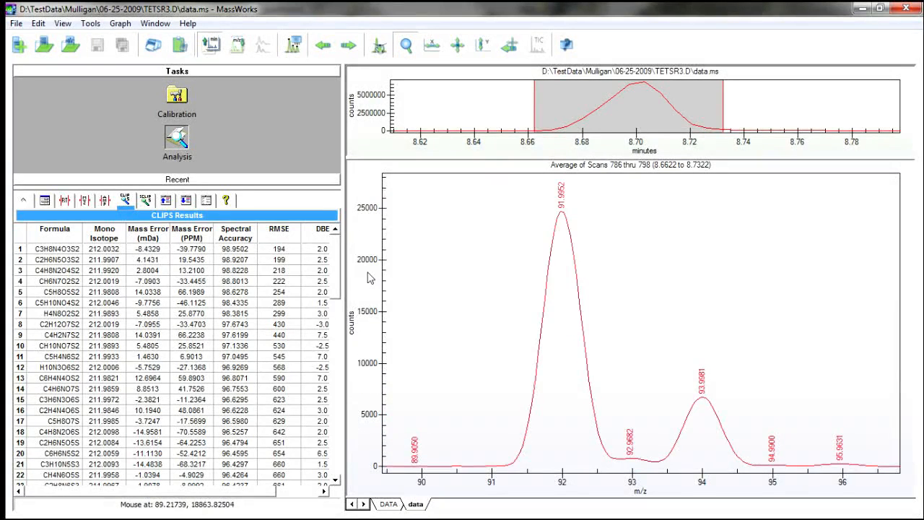
Open a CLIPS search for the 93.9981 peak, restore the personal default settings and set the electron state to Both.
right_click(704, 385)
click(755, 270)
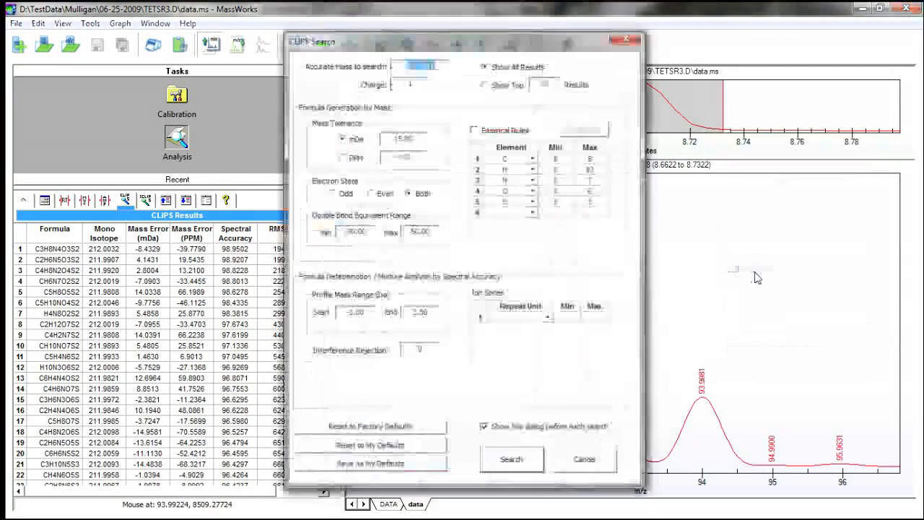
drag(449, 46, 173, 31)
click(66, 431)
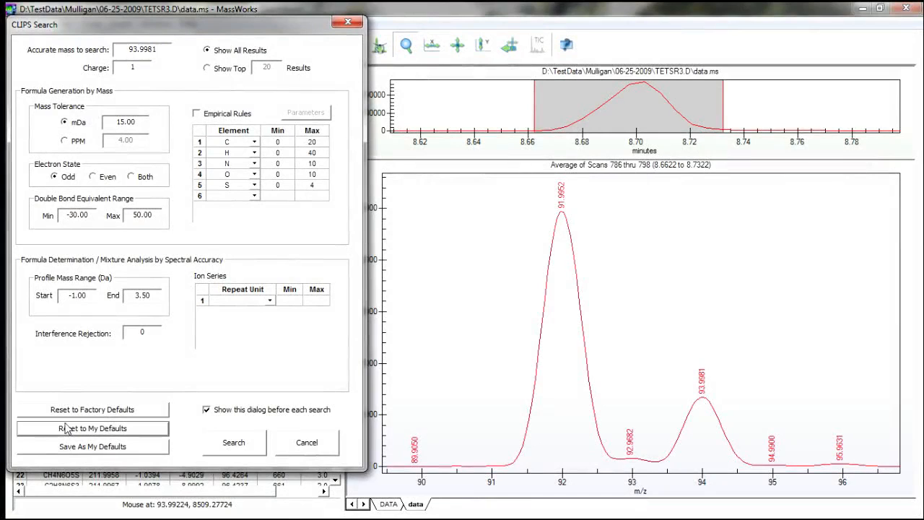
click(132, 178)
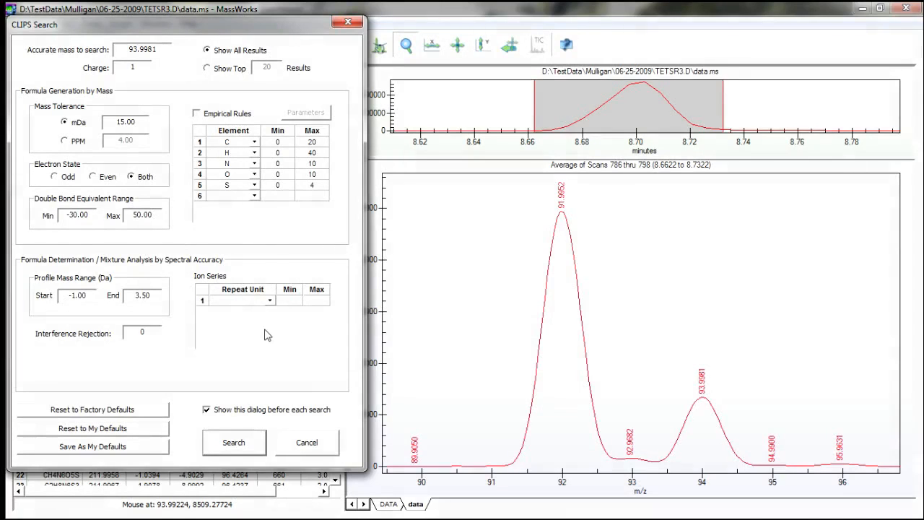
Add a -H2 ion series, set the profile mass range start to -2.50 Da, and run the 93.9981 search.
text(-H2)
key(Return)
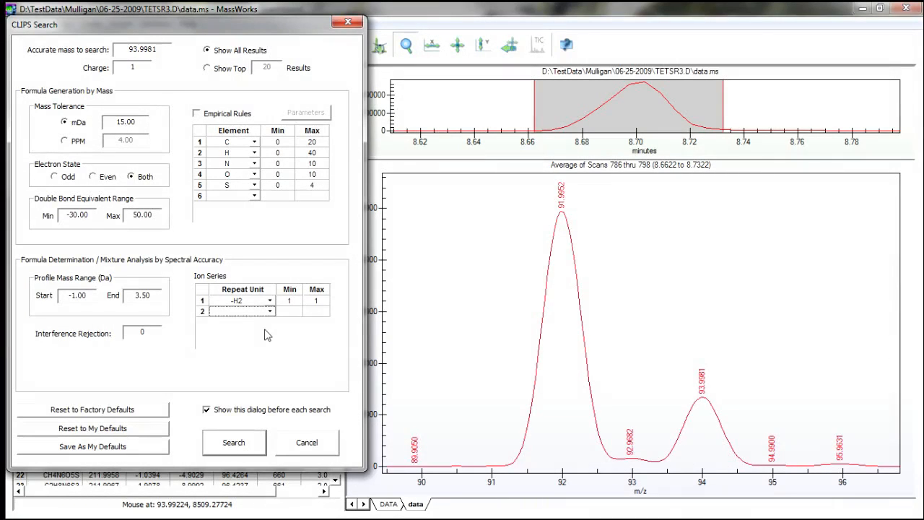
drag(93, 296, 52, 296)
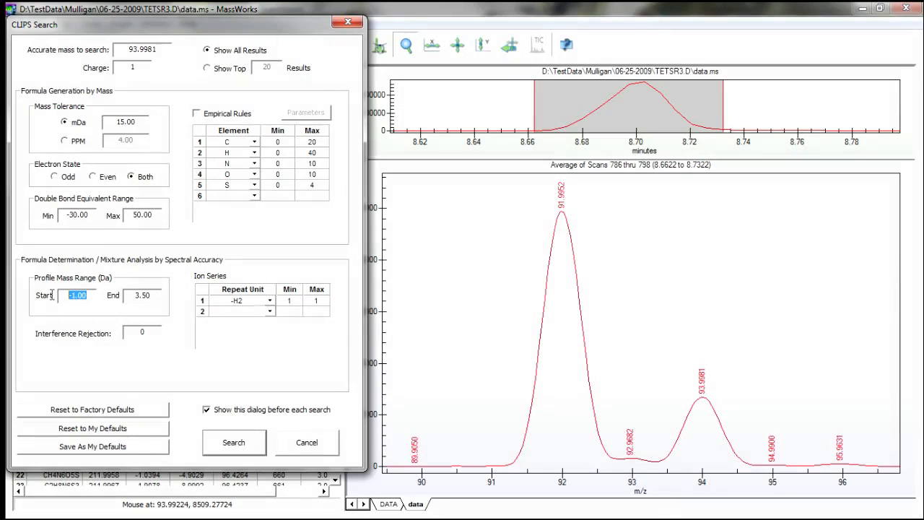
text(-2.50)
click(233, 445)
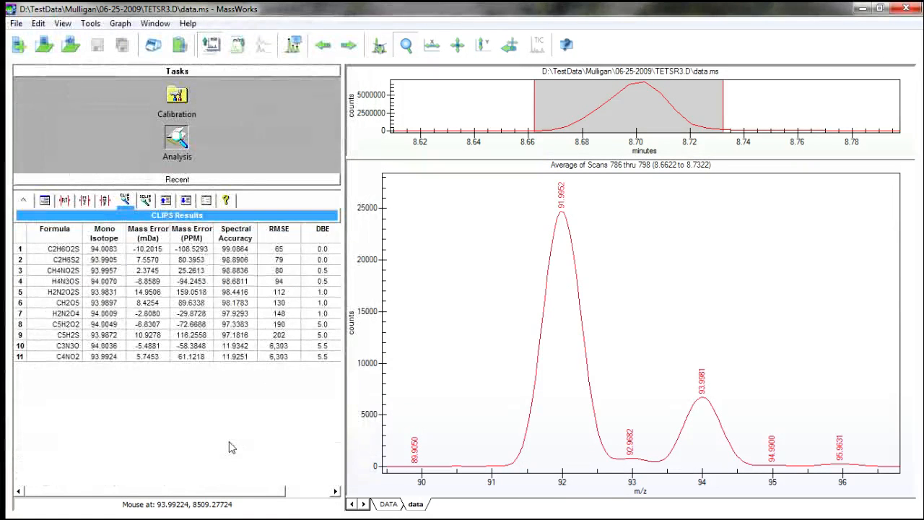
Overlay the C2H6O2S candidate to compare it with the measured cluster, and clear the overlay.
click(37, 251)
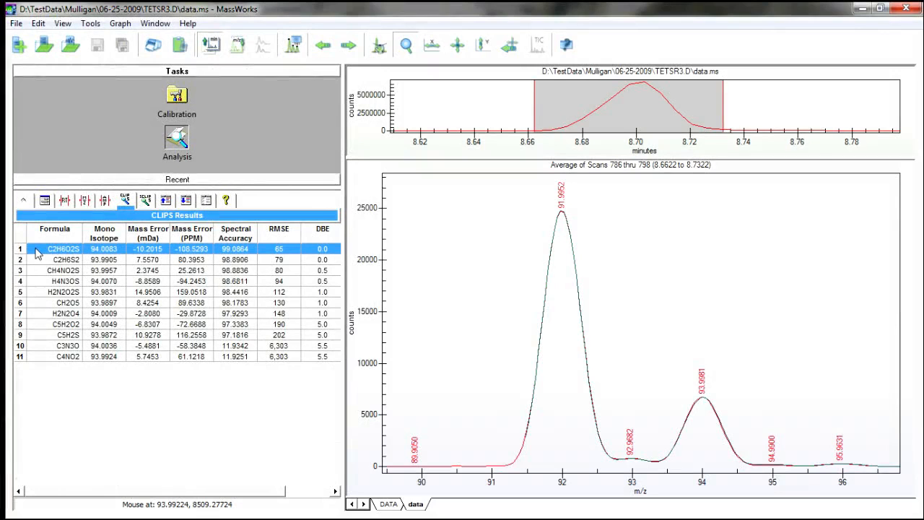
mouse_move(33, 253)
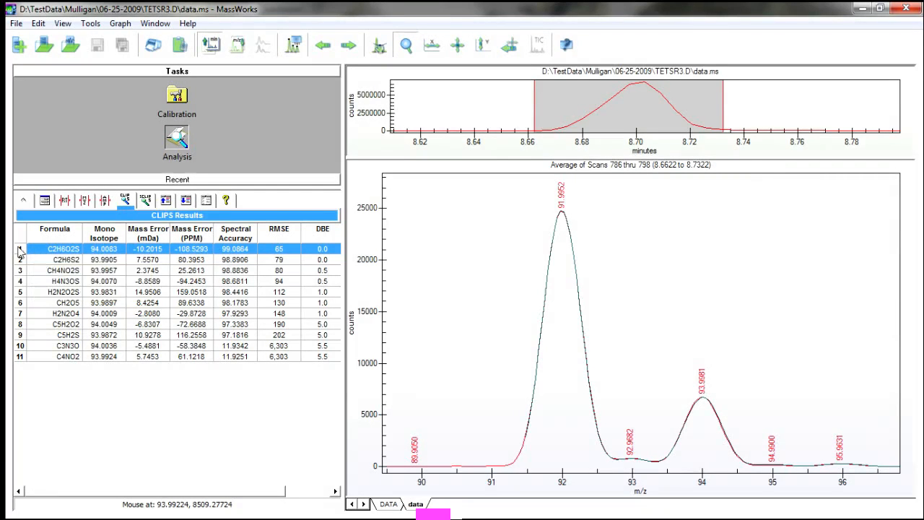
click(19, 250)
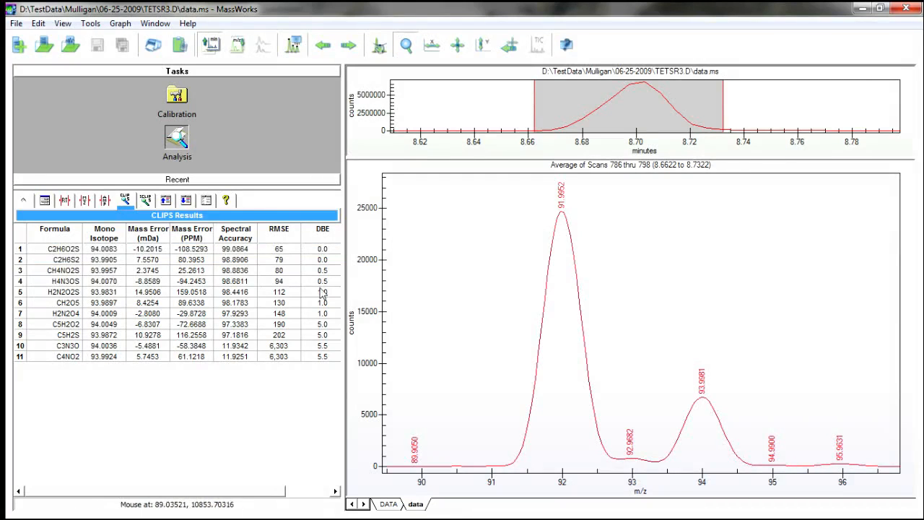
Switch to the calibration task and reopen the calibration file TETSR3.mwc from the TETSR3.D folder.
click(177, 96)
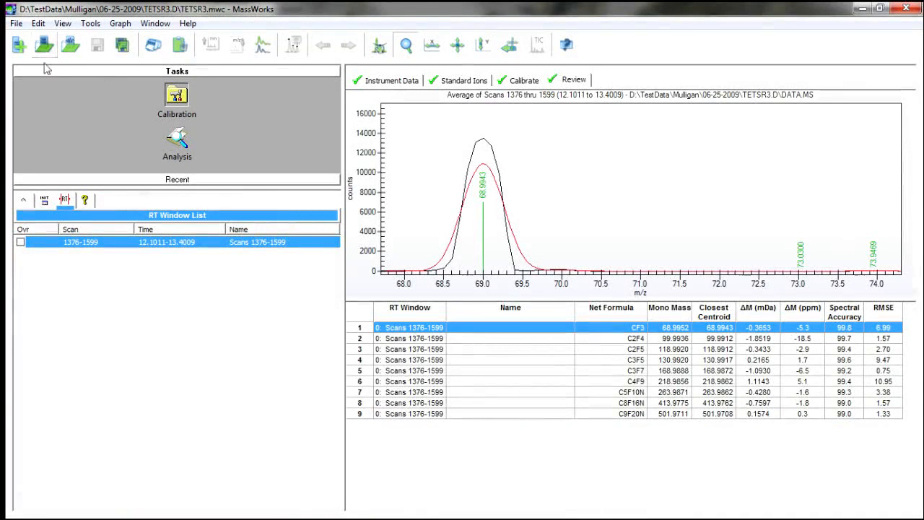
click(383, 80)
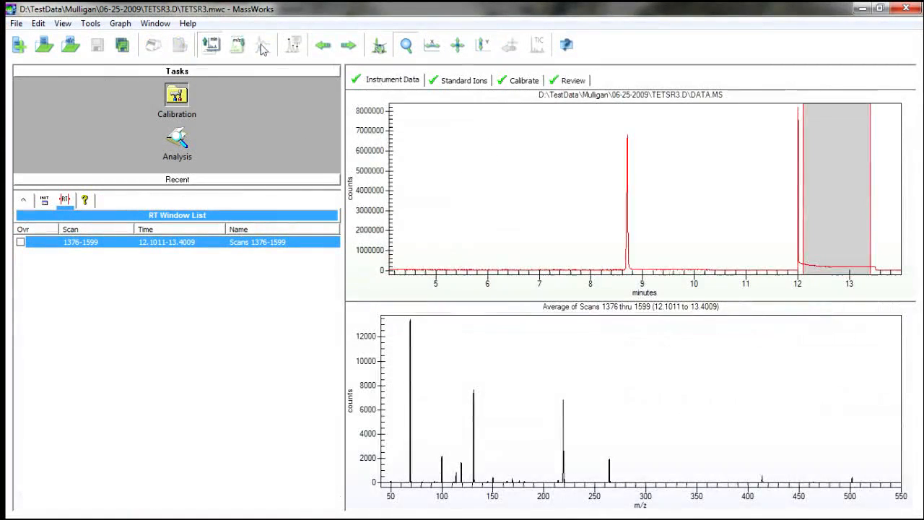
click(16, 24)
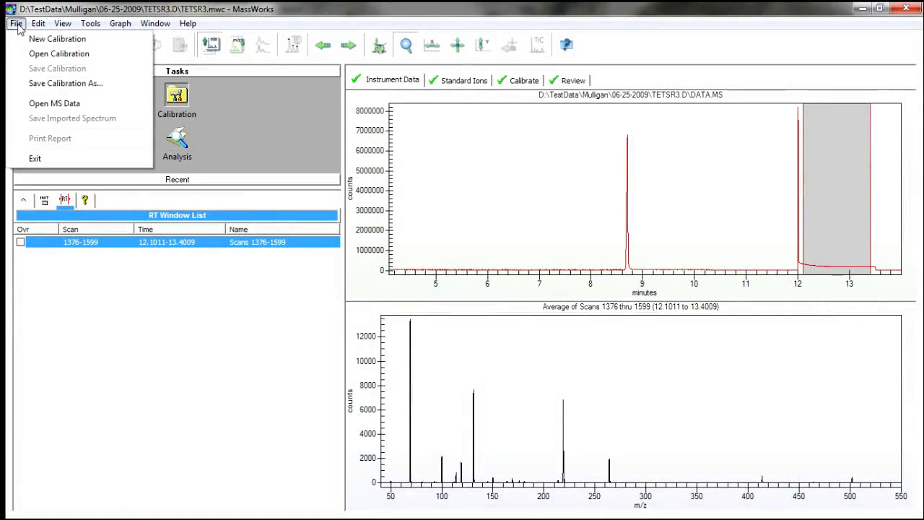
click(59, 54)
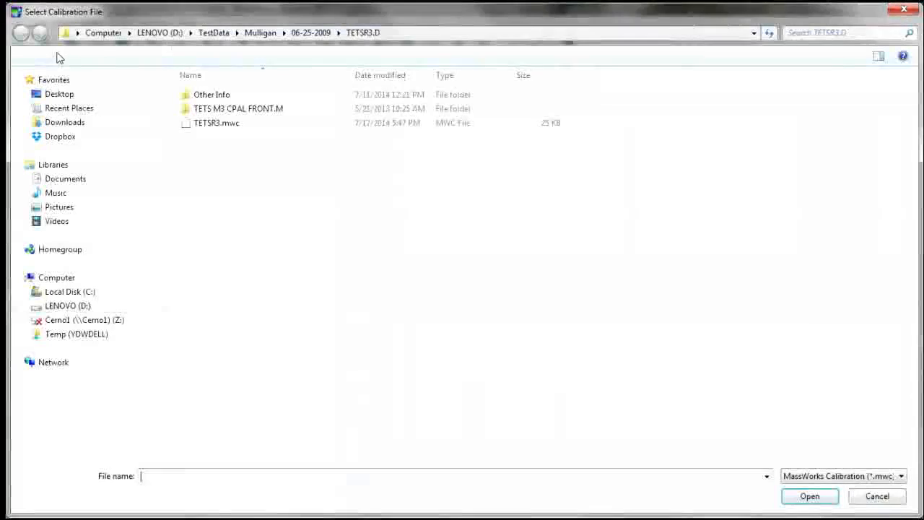
click(216, 124)
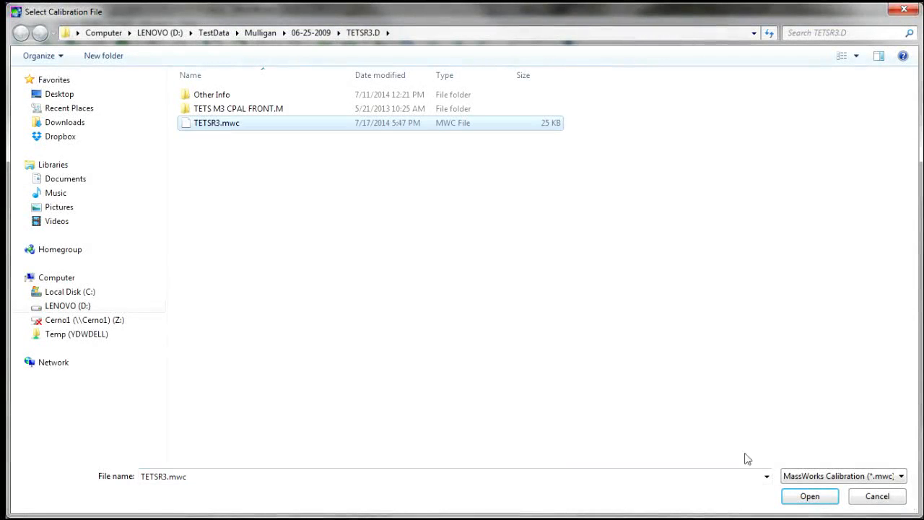
click(807, 498)
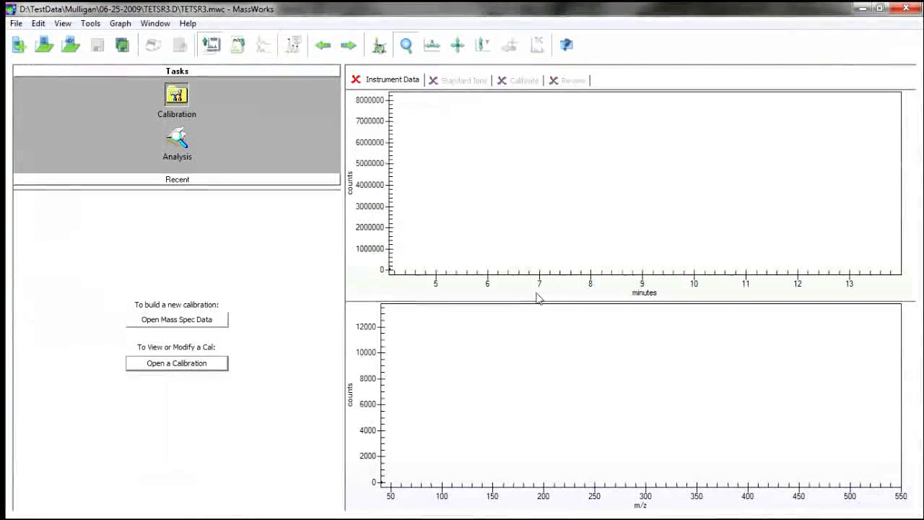
Go from the instrument data to the standard ions and inspect the mass windows of C5F10N and C8F16N.
click(825, 247)
click(481, 83)
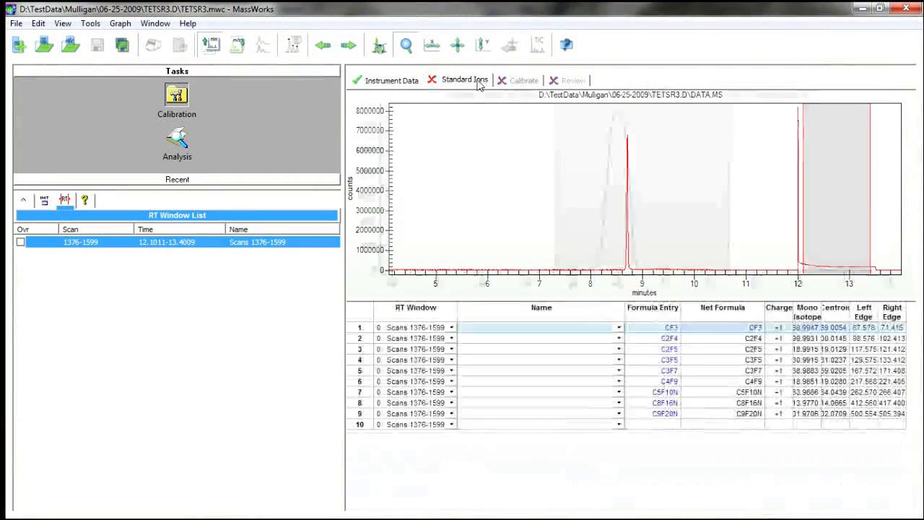
click(407, 394)
click(408, 425)
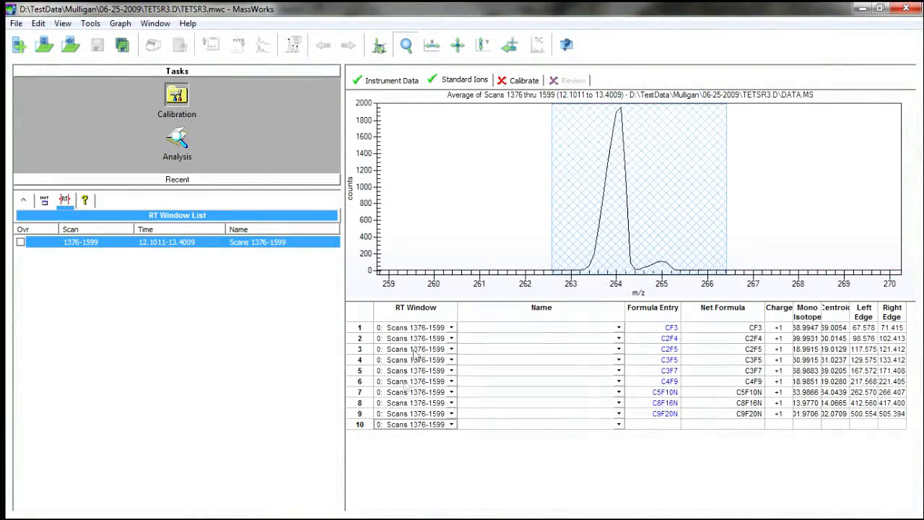
click(409, 392)
click(408, 403)
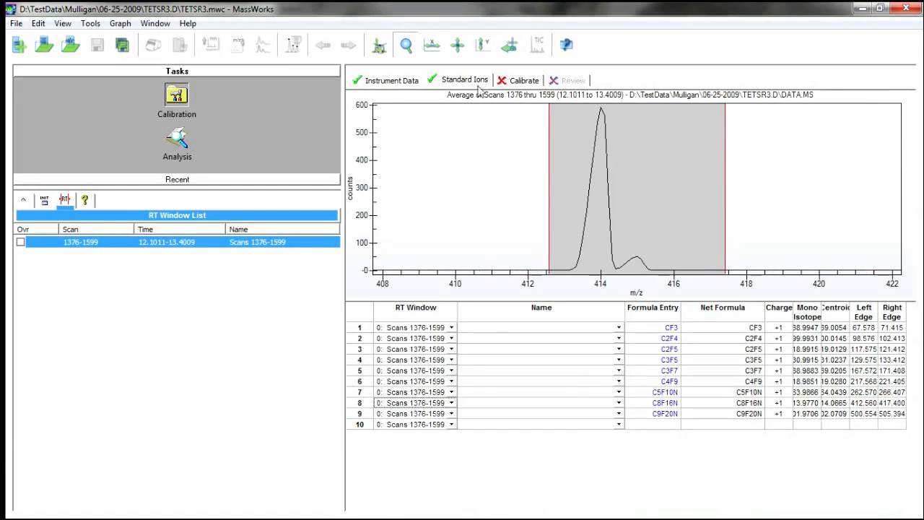
Proceed through the calibration stage to the review and inspect the calibrated profiles of C3F5 and C5F10N.
click(519, 82)
click(571, 82)
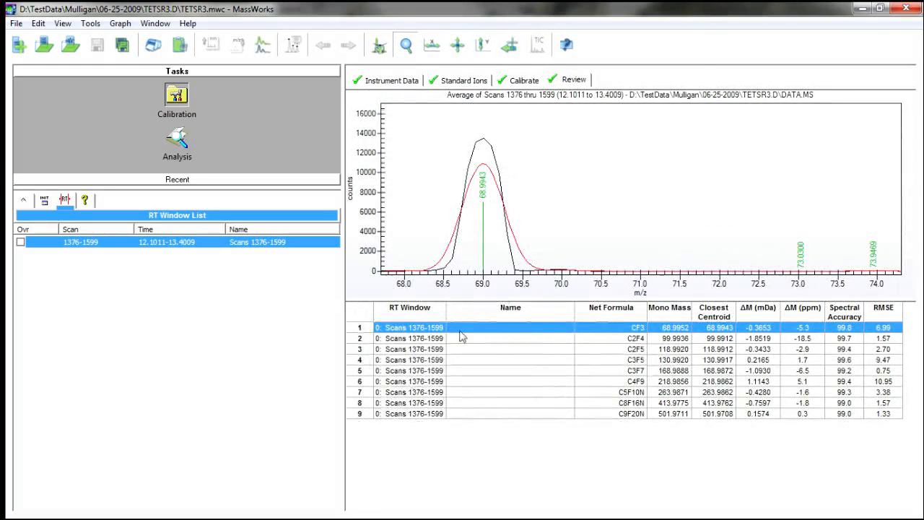
click(421, 360)
click(412, 395)
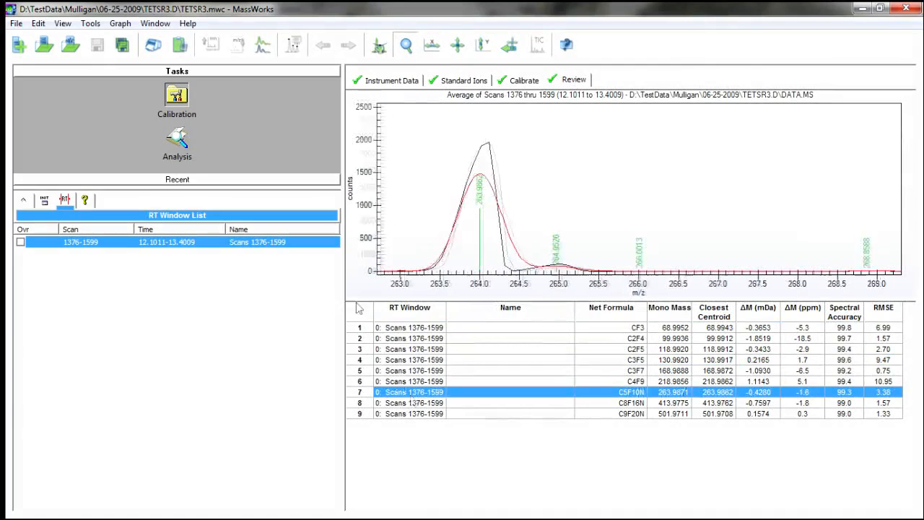
Copy the calibration report to the clipboard and examine the review results for C8F16N.
click(39, 24)
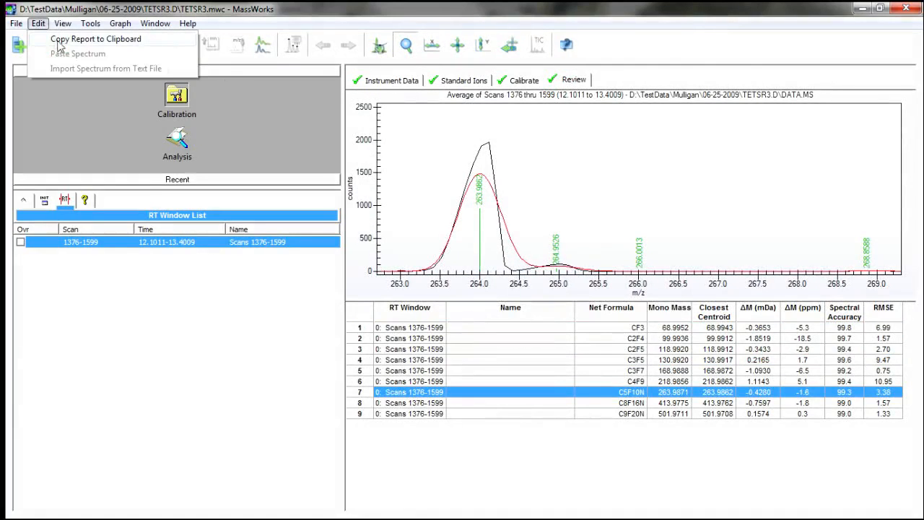
click(64, 39)
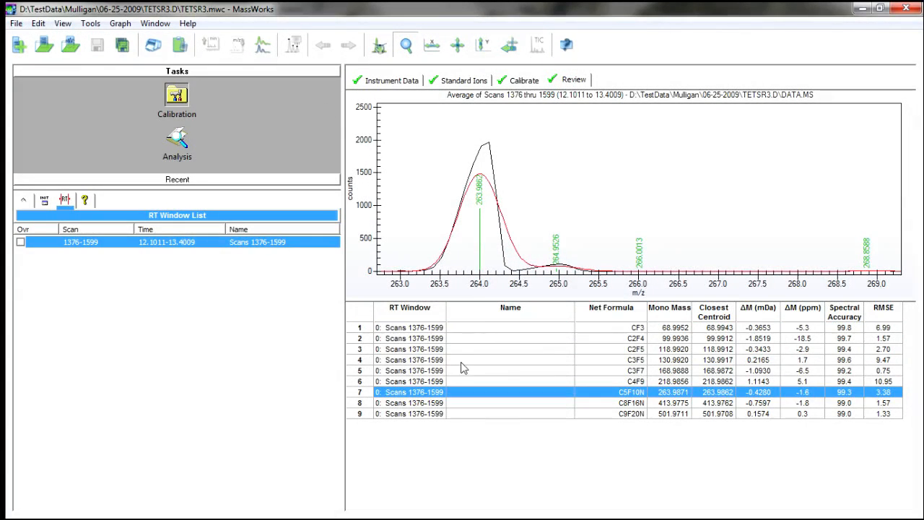
click(437, 403)
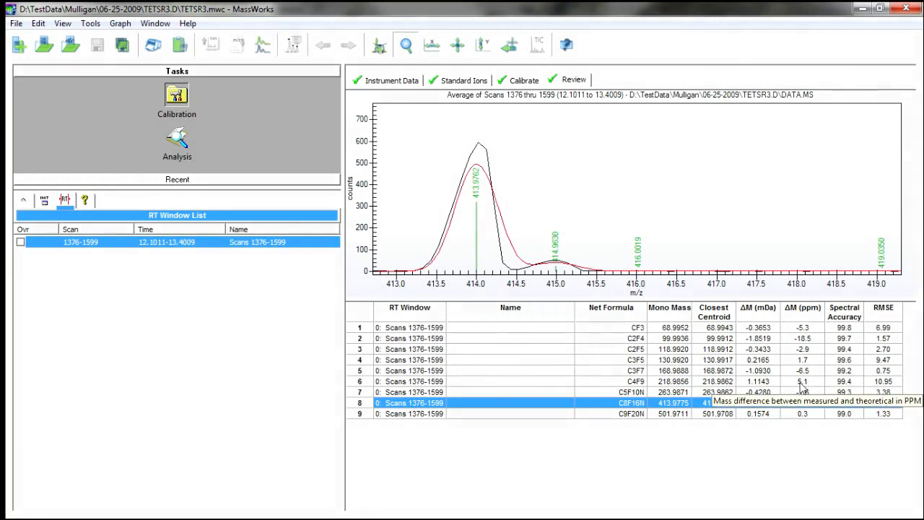
Return to the analysis task, compare raw and calibrated spectra together through the graph settings, and restore the Calibrated-only display.
click(177, 140)
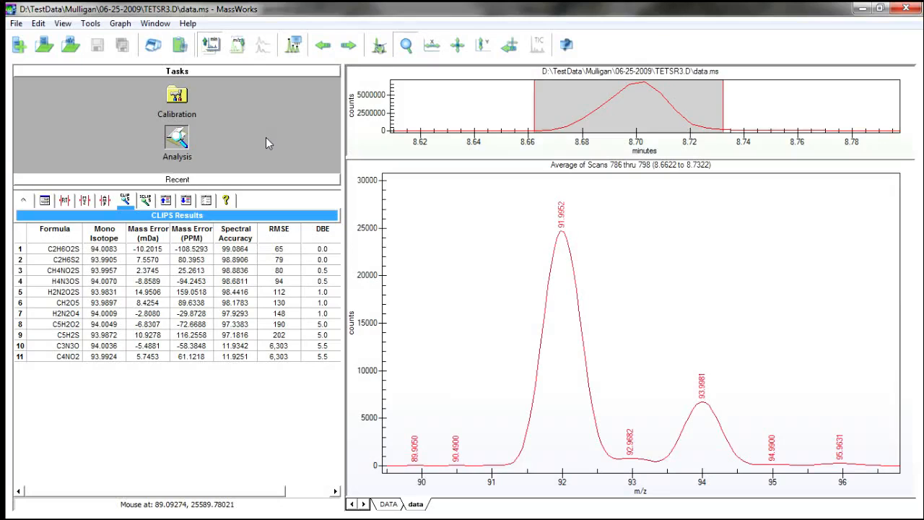
click(206, 202)
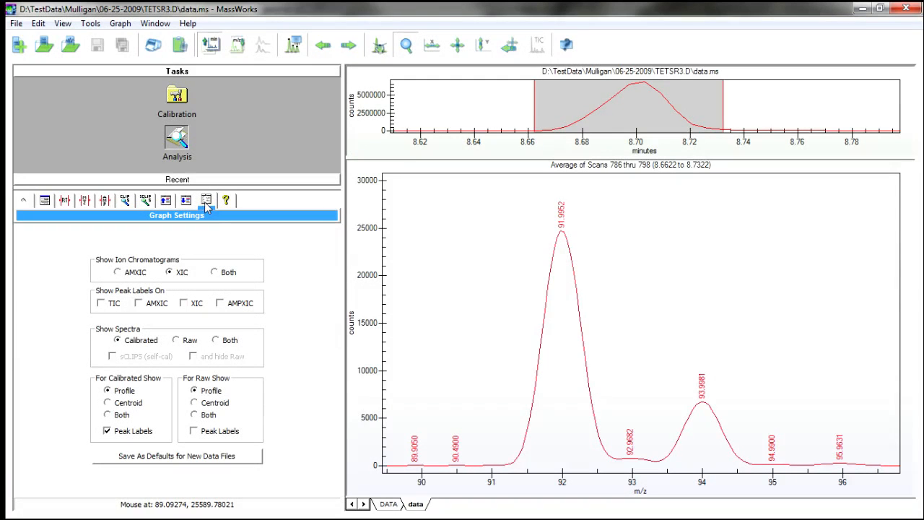
click(216, 340)
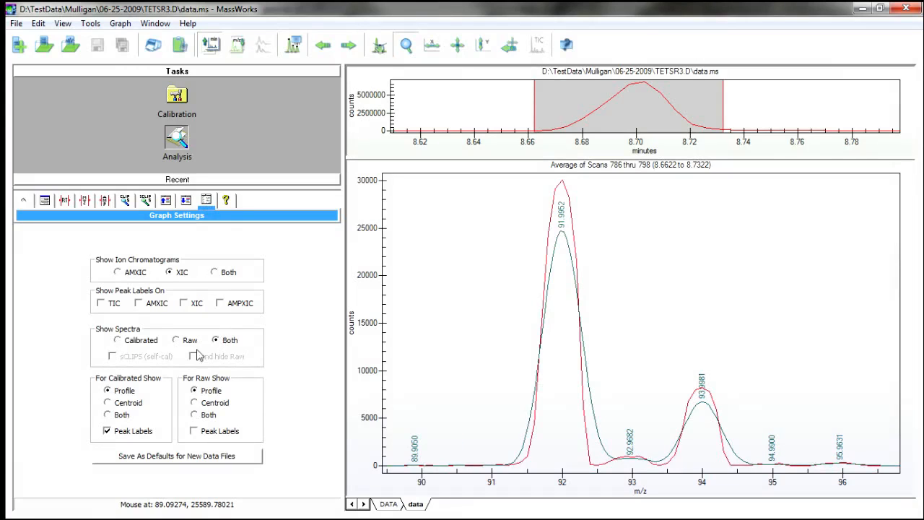
click(118, 341)
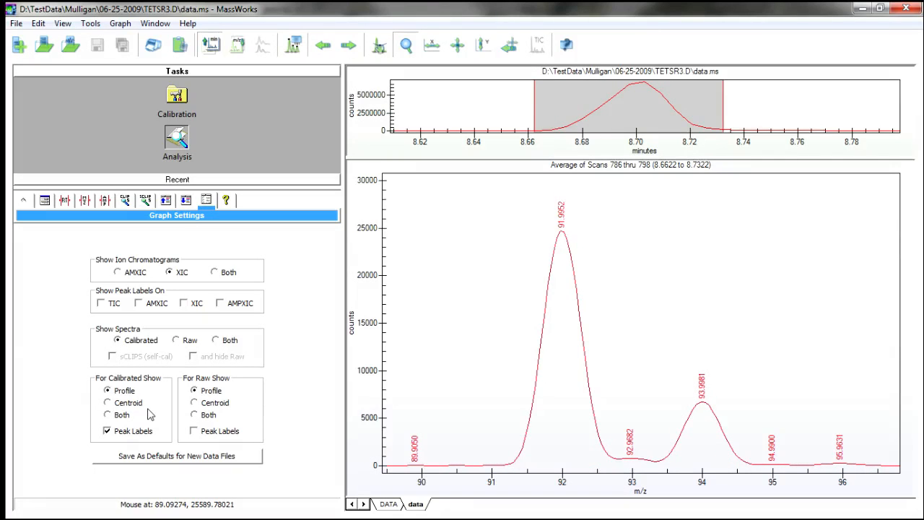
Show the calibrated spectrum as Centroid and open the legend of the mass spectrum graph.
click(108, 403)
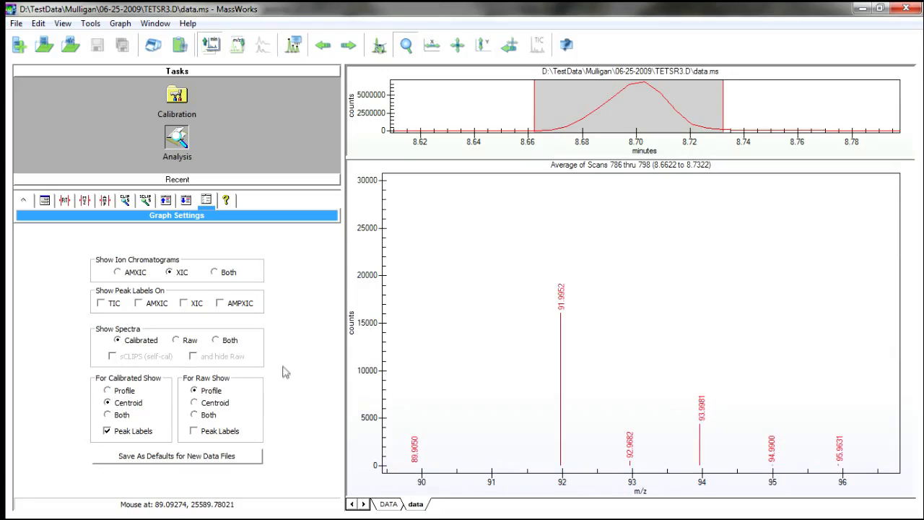
click(189, 203)
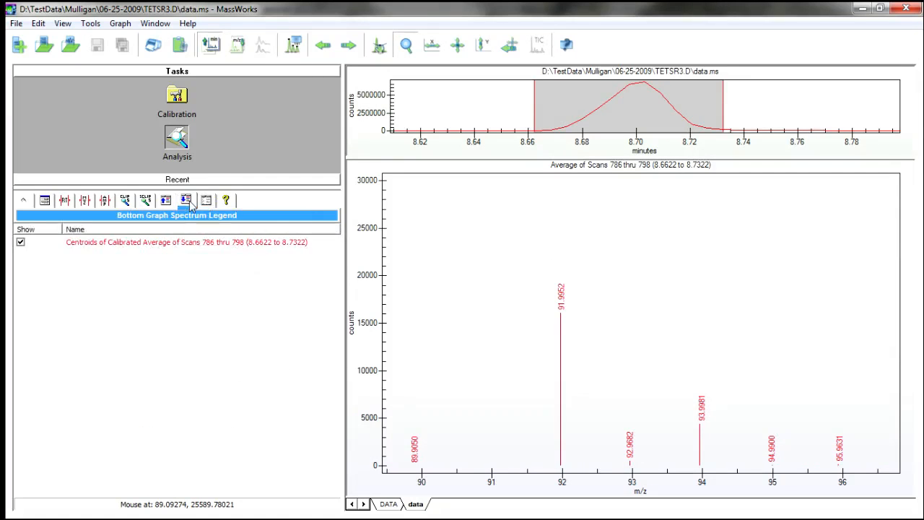
Copy the centroided calibrated spectrum of scans 786 thru 798 to the clipboard in MSP format.
click(131, 246)
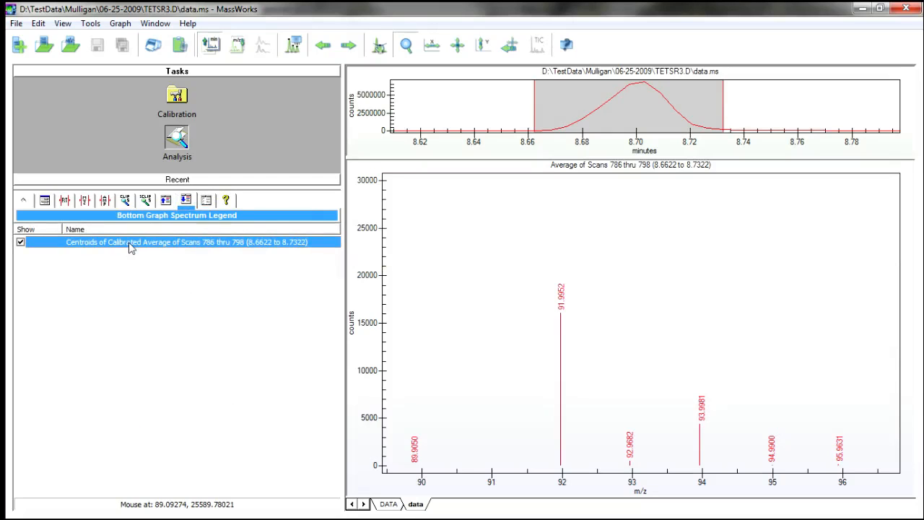
right_click(130, 246)
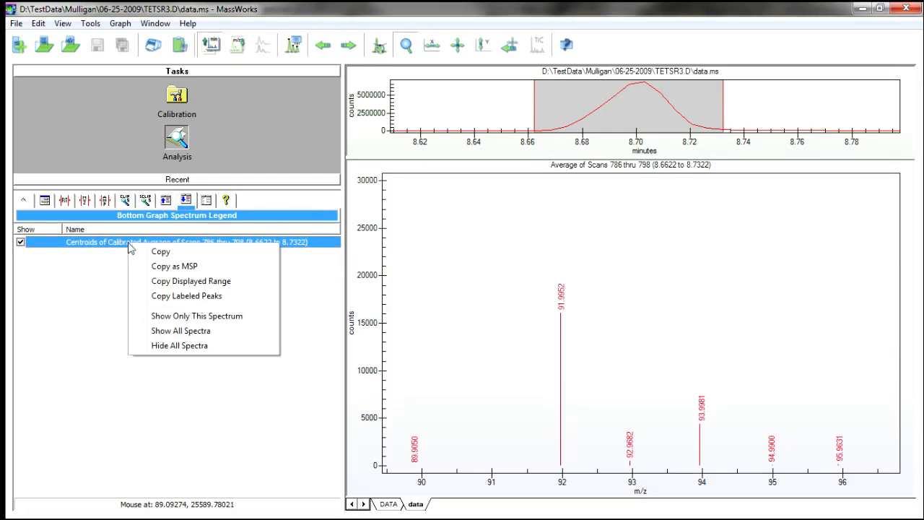
click(174, 267)
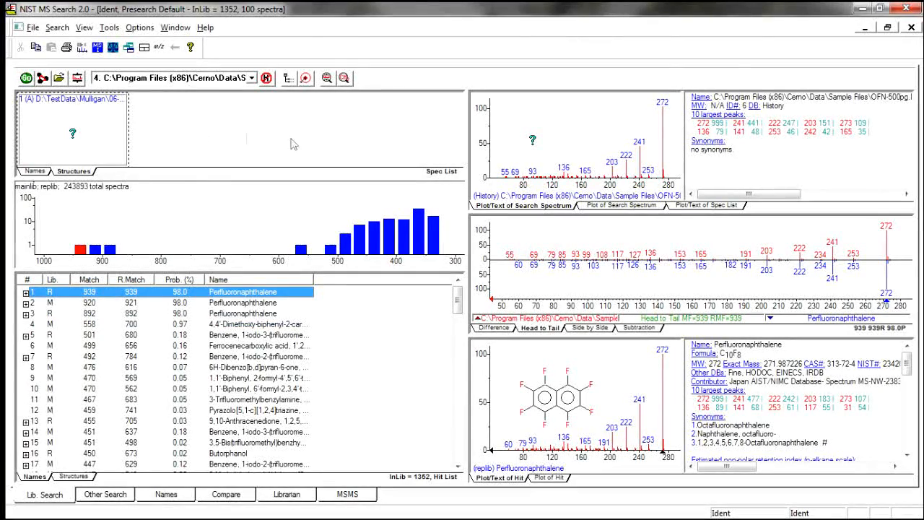
Switch to NIST MS Search and insert the clipboard spectrum for a library search, overwriting the current Spec List contents.
right_click(229, 124)
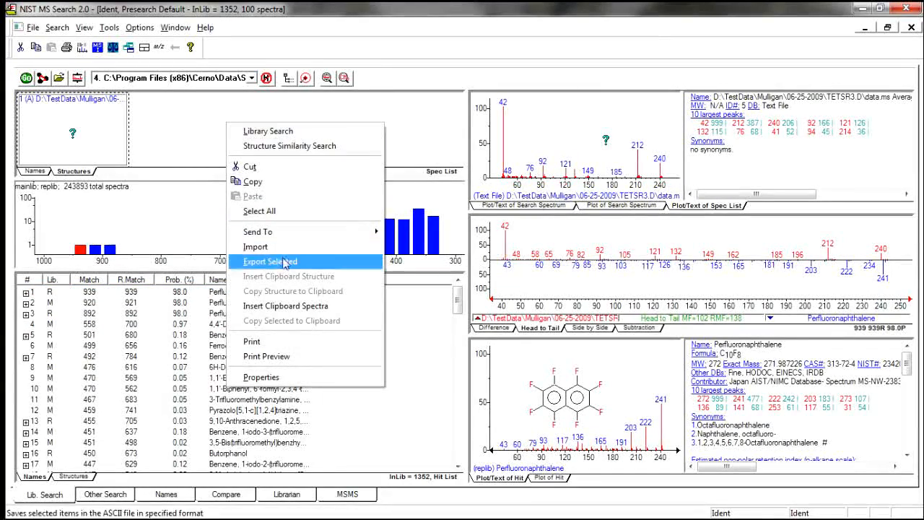
click(285, 305)
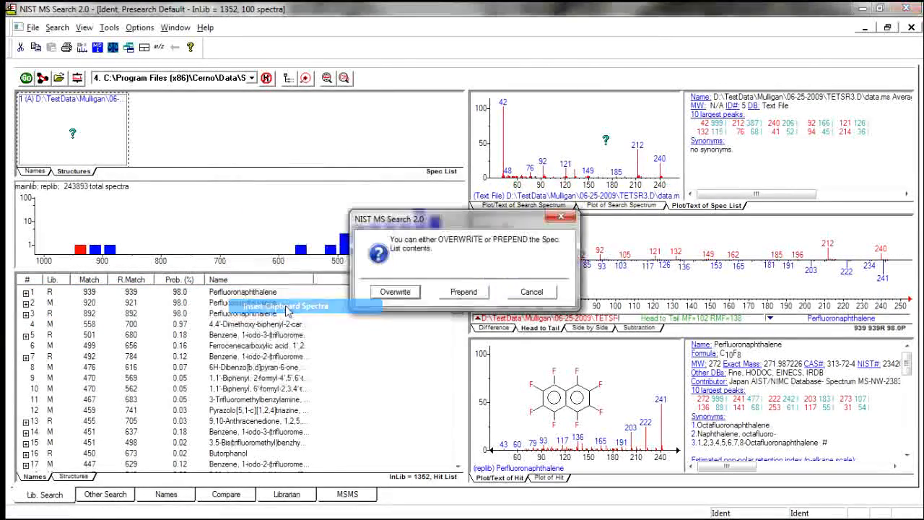
click(394, 291)
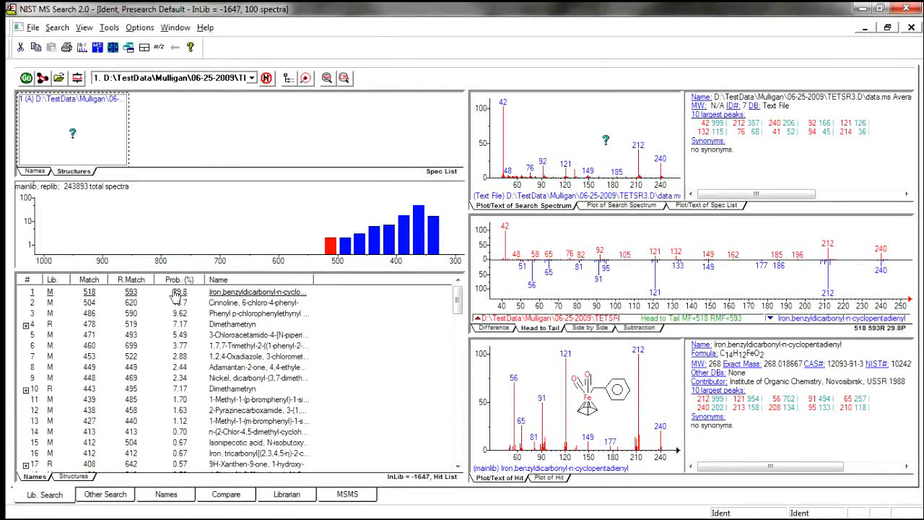
Compare the searched spectrum with the first five library hits, including Cinnoline, 6-chloro-4-phenyl- and Dimethametryn.
click(52, 304)
click(57, 314)
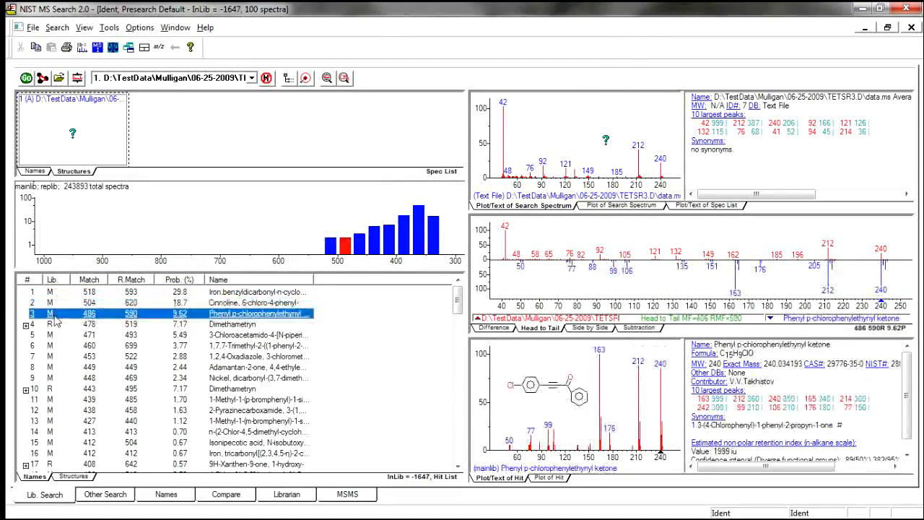
click(60, 326)
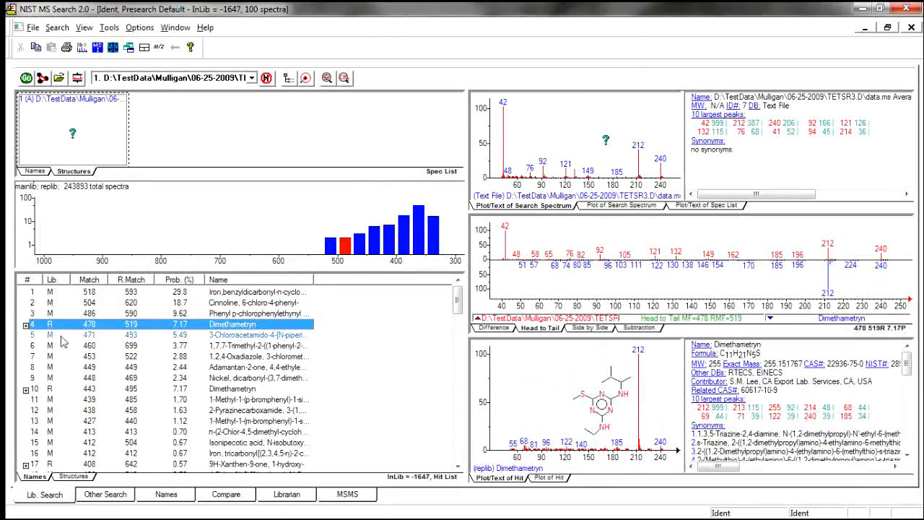
click(62, 337)
click(64, 325)
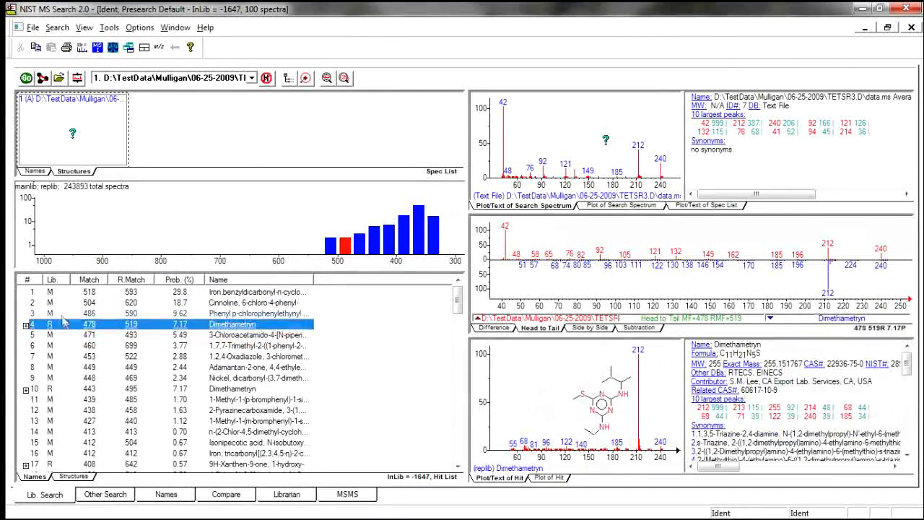
click(63, 315)
click(61, 304)
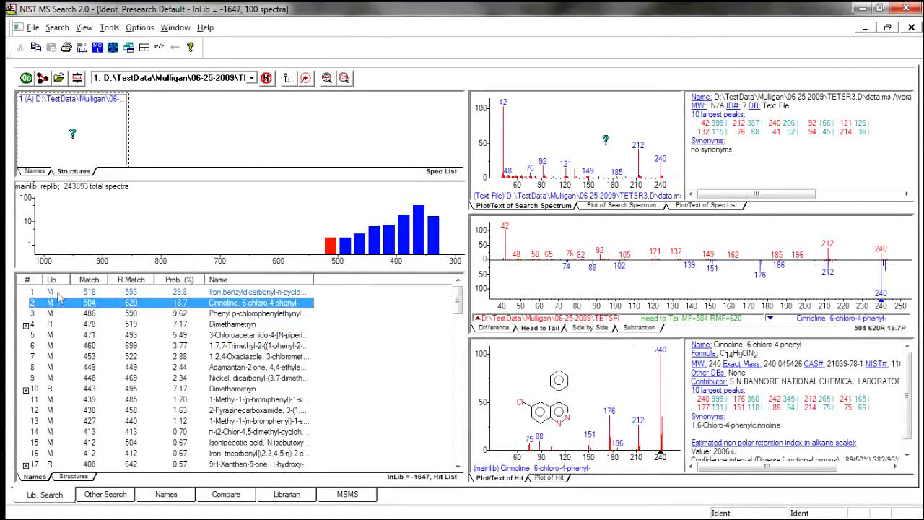
click(61, 293)
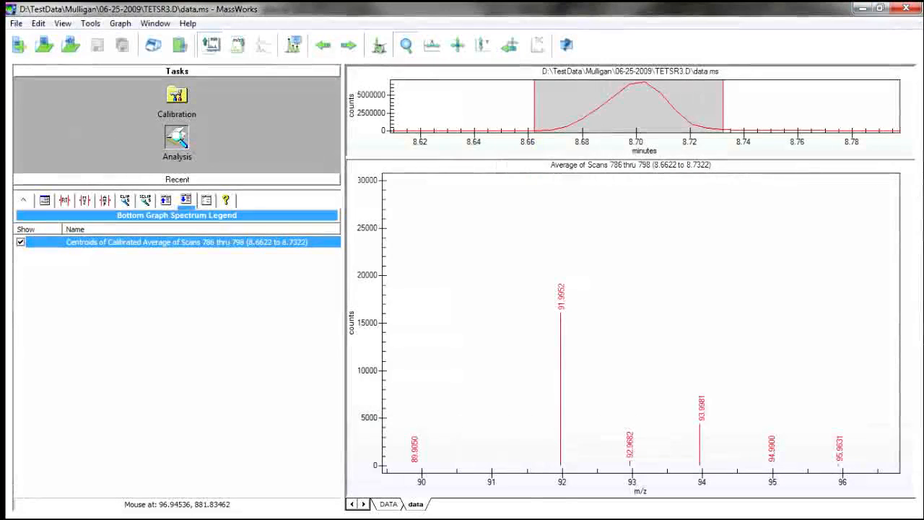
Switch to MassWorks, open the help contents, and view the Quick Start Tutorial topics on external-standard GC/MS and single-point quadrupole LC/MS calibration.
click(187, 23)
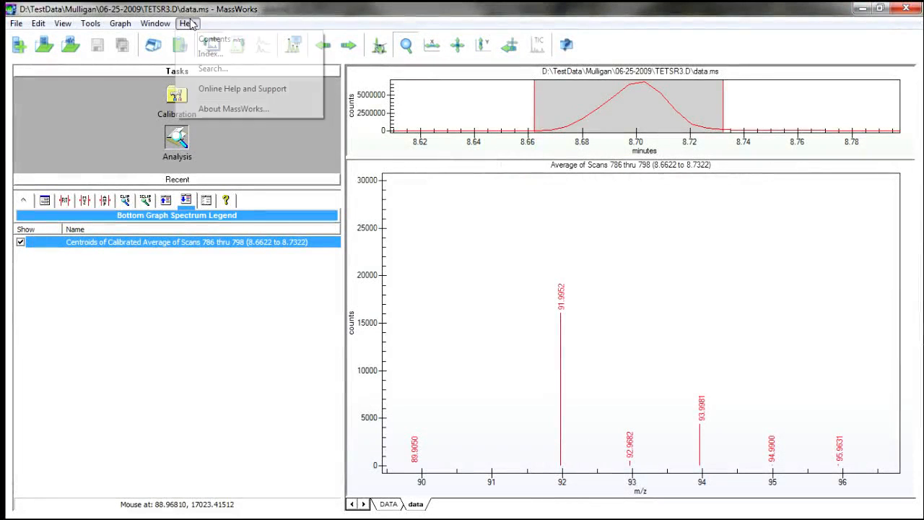
click(260, 46)
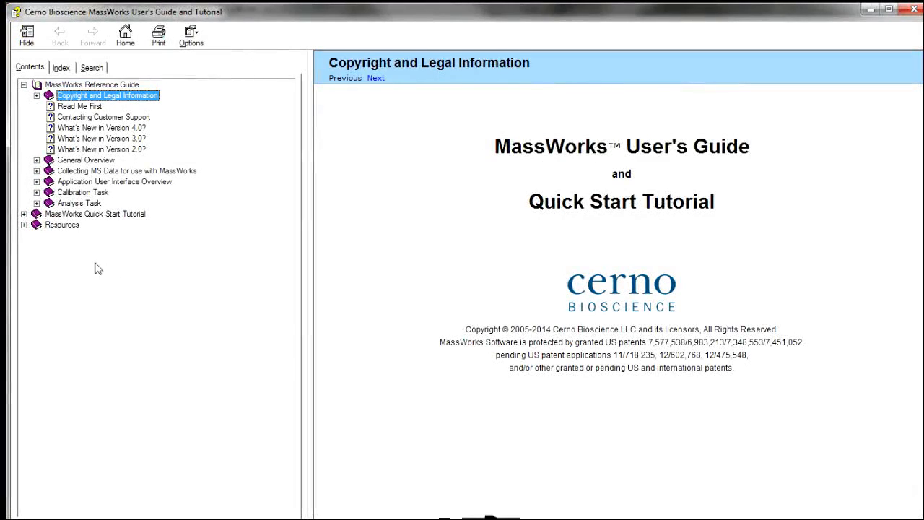
click(24, 213)
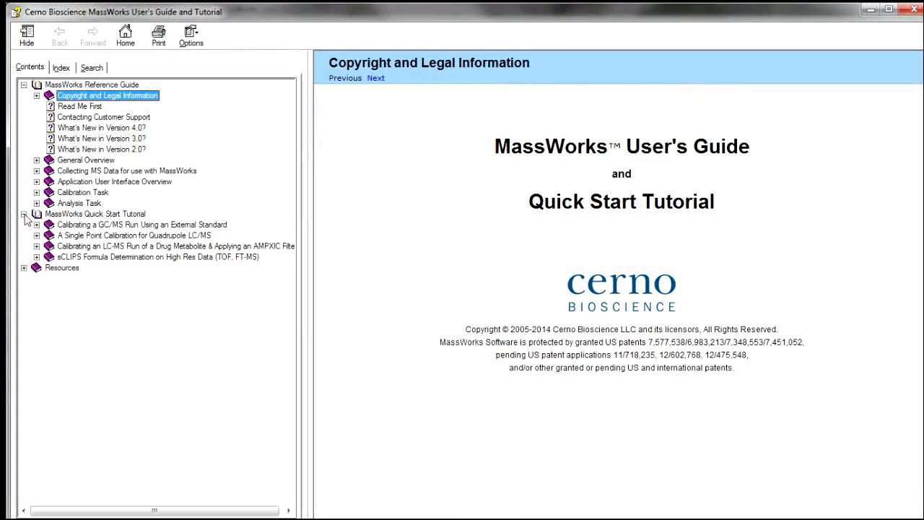
click(98, 225)
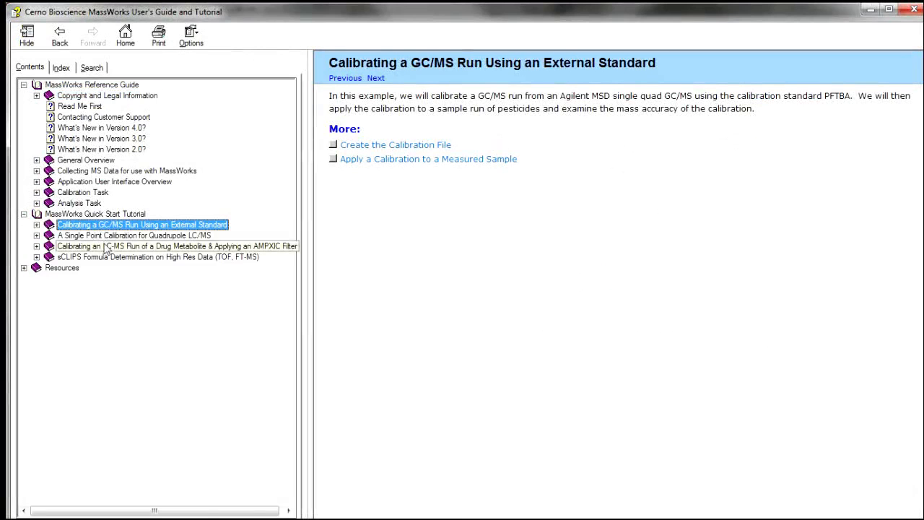
click(105, 238)
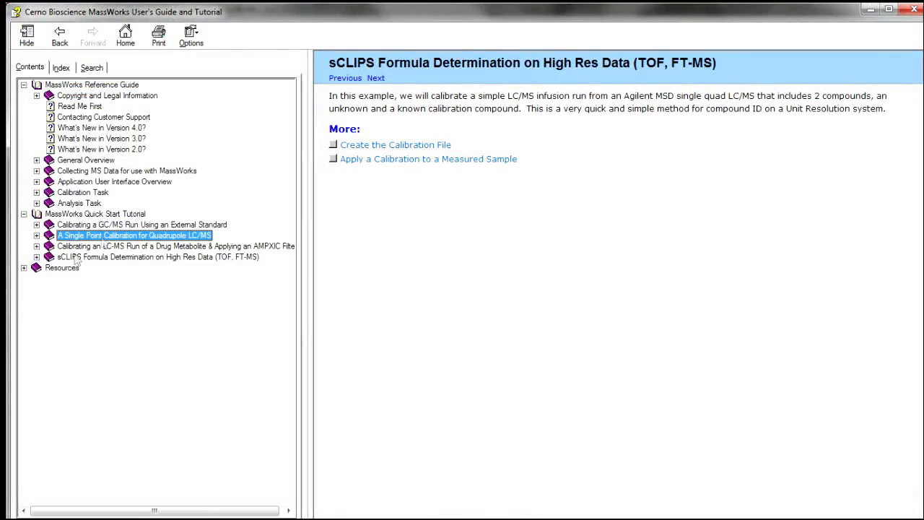
Expand the help Resources and read Recommended First Experiment and the Quick Guide to Keyboard and Mouse Navigation.
click(24, 268)
click(97, 282)
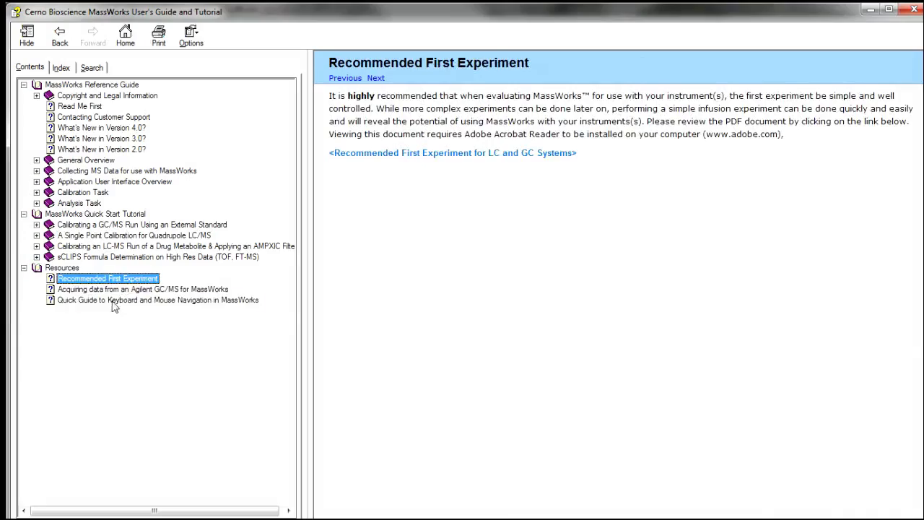
click(113, 303)
click(678, 322)
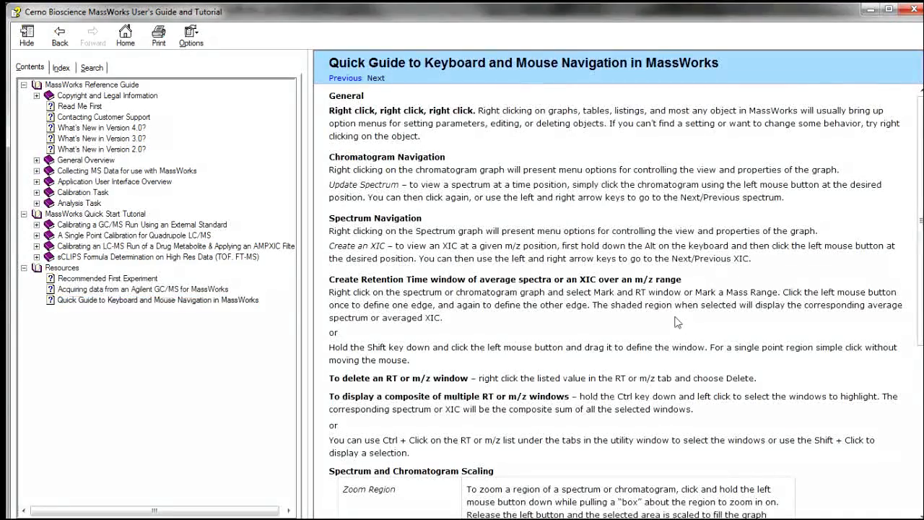
scroll(677, 322, down, 4)
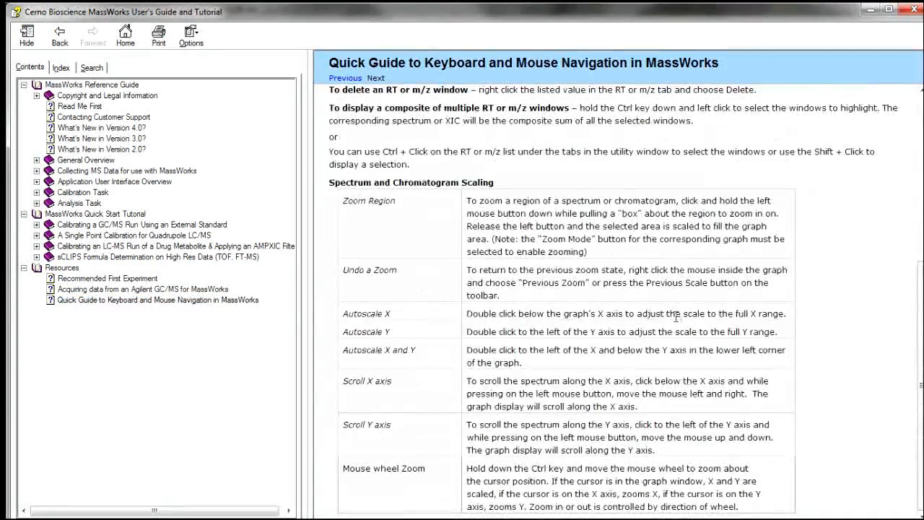
scroll(677, 318, up, 4)
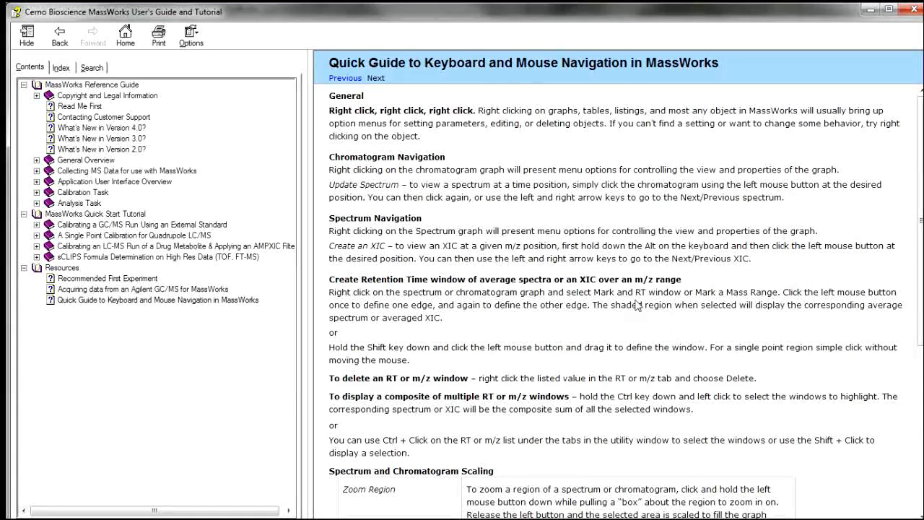
Search the help for "background correction" and open the Background Subtraction topic.
click(94, 67)
click(103, 100)
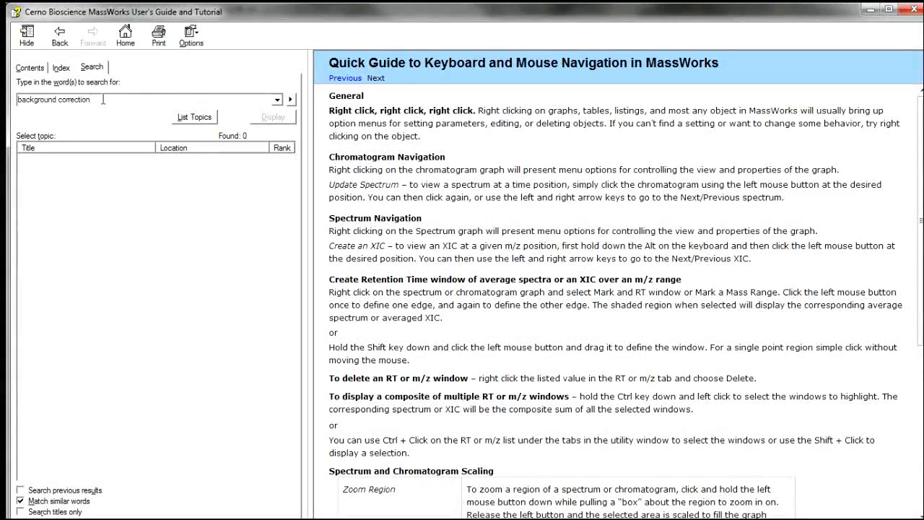
click(195, 117)
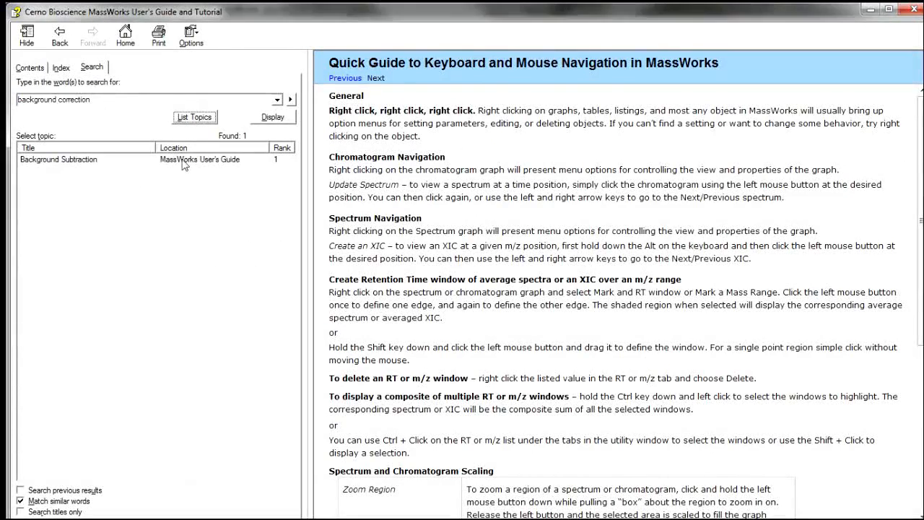
double_click(181, 163)
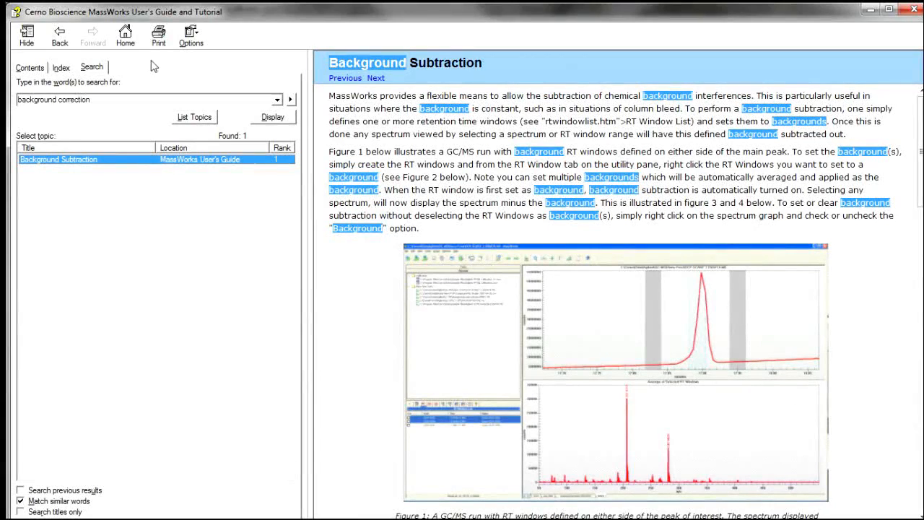
Return to the help contents and open the Contacting Customer Support topic.
click(29, 68)
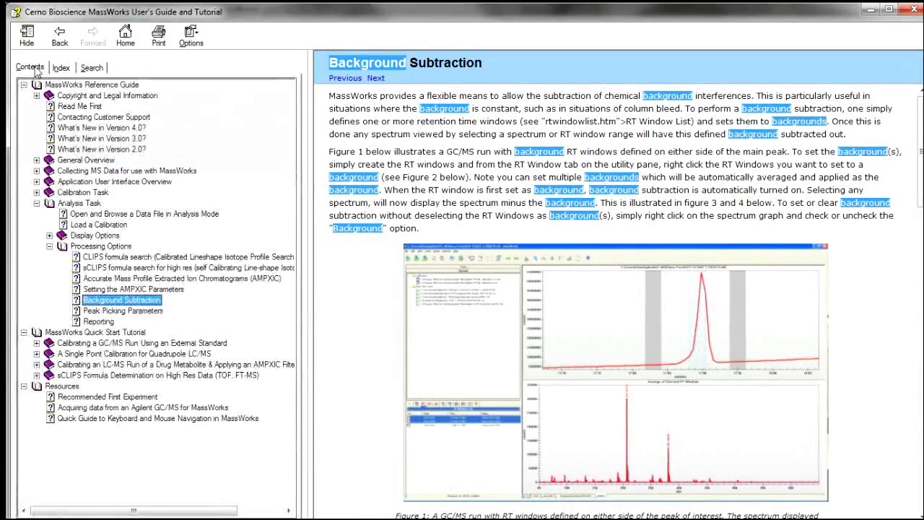
click(94, 119)
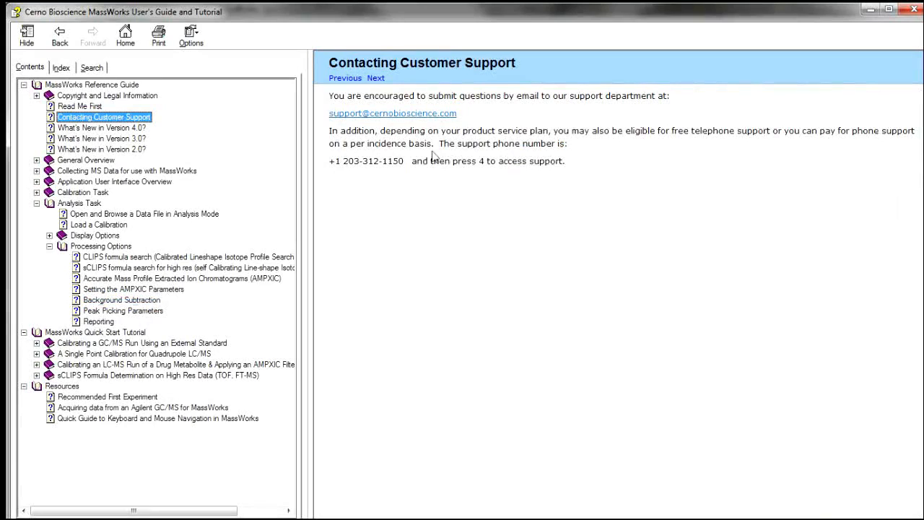